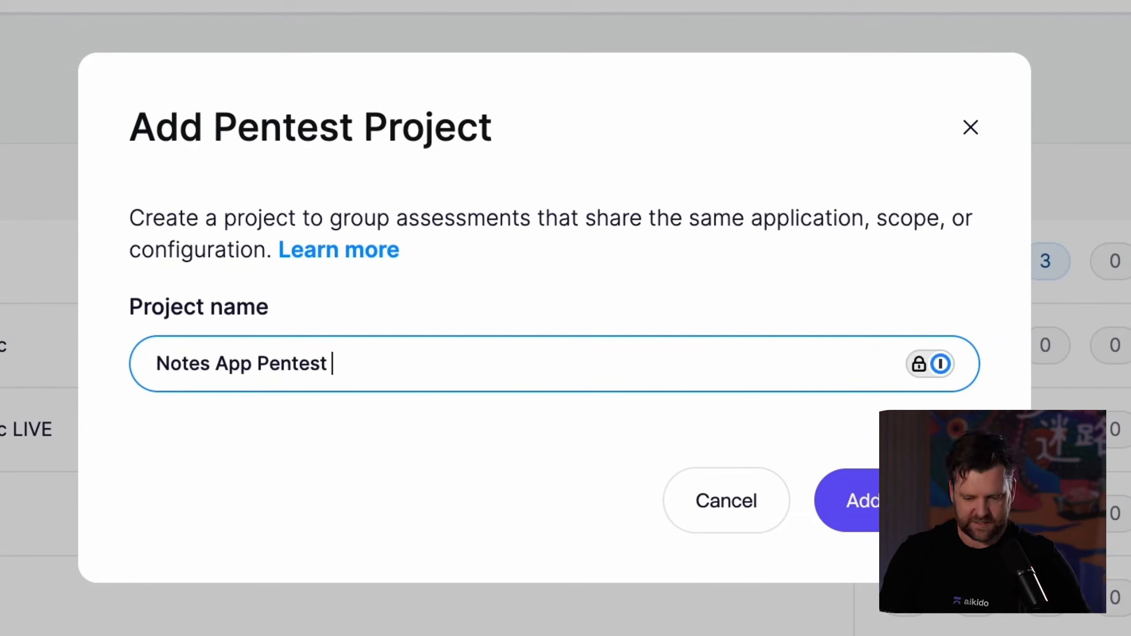
Create the pentest project with the name Notes App Pentest.
{"action": "key", "text": "Return"}
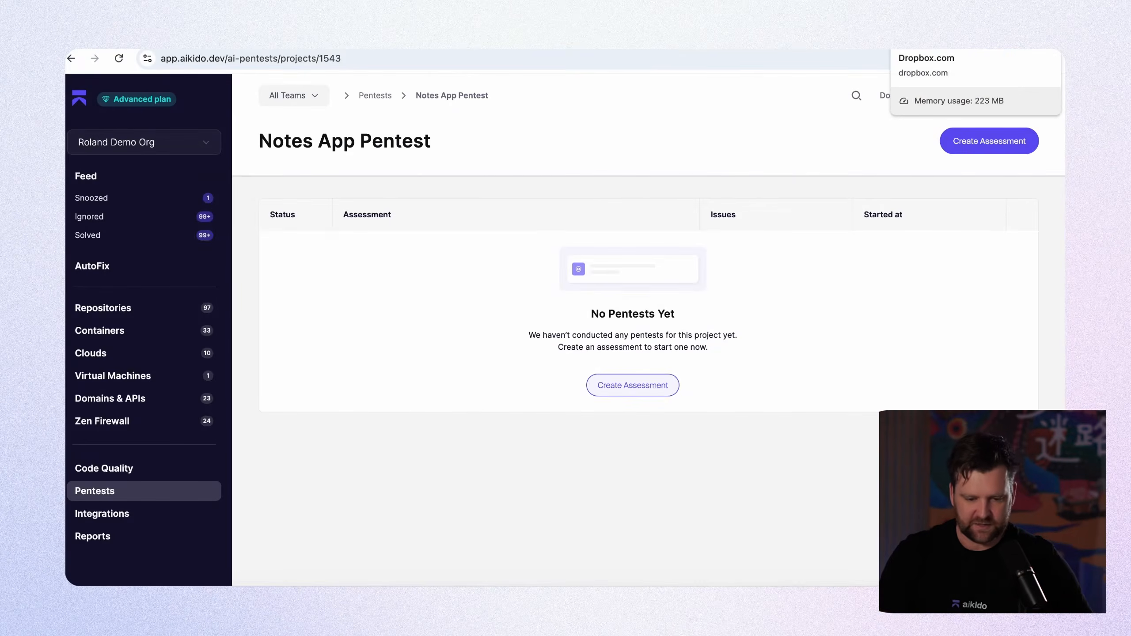
Switch to the Vulnerable Notes App and register an account with username user1, filling in the email and account password.
{"action": "left_click", "coordinate": [855, 39]}
{"action": "left_click", "coordinate": [607, 254]}
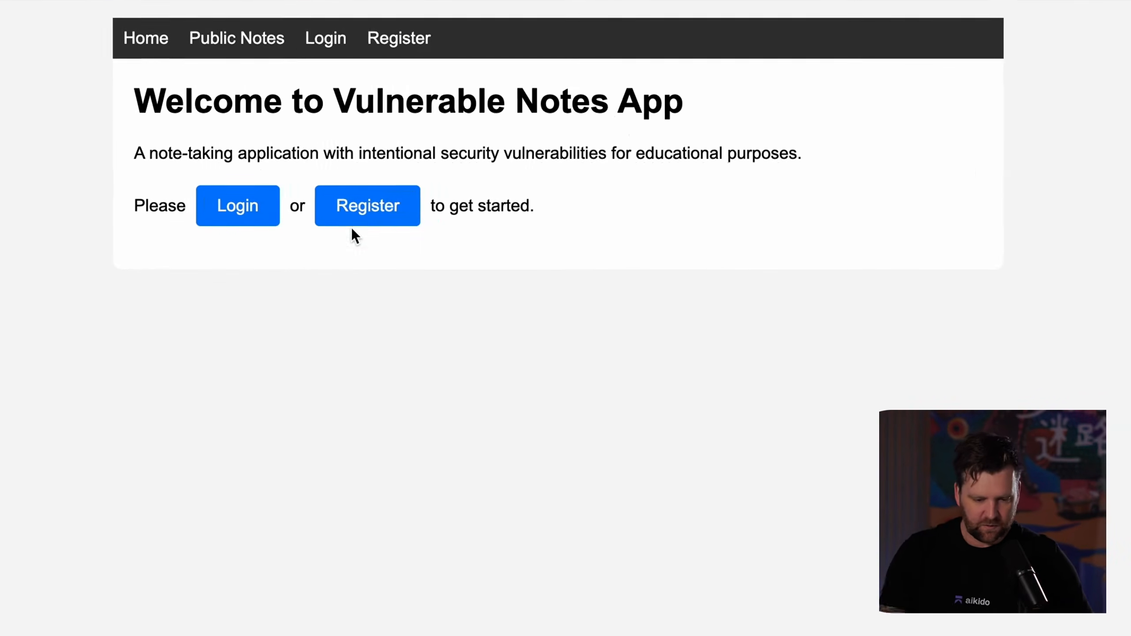
{"action": "left_click", "coordinate": [362, 221]}
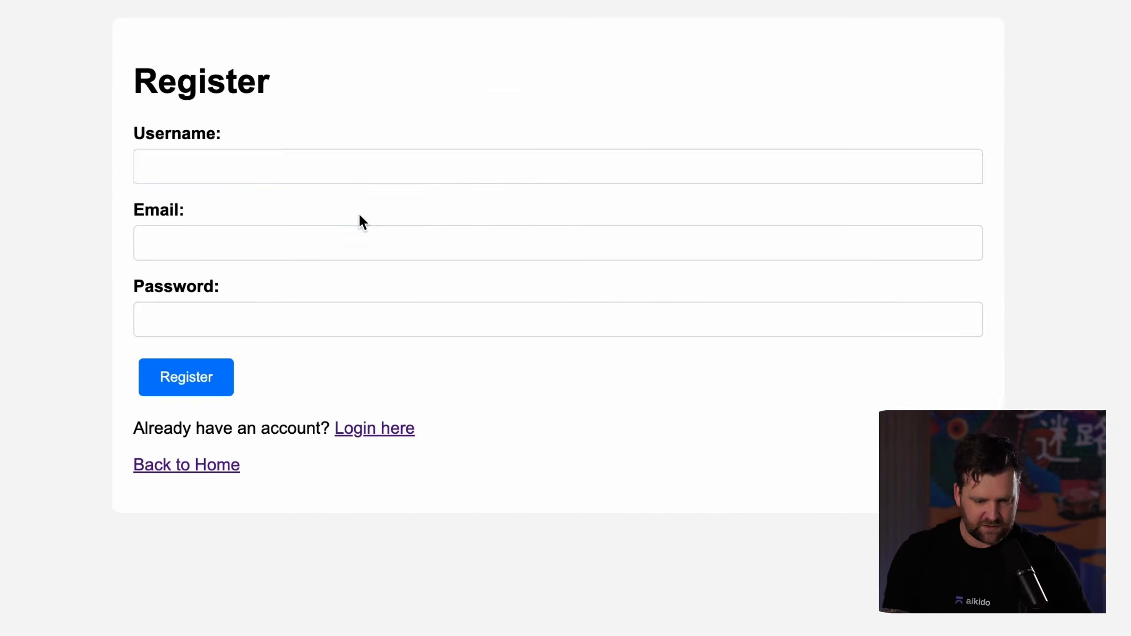
{"action": "left_click", "coordinate": [320, 171]}
{"action": "type", "text": "user1"}
{"action": "left_click", "coordinate": [291, 241]}
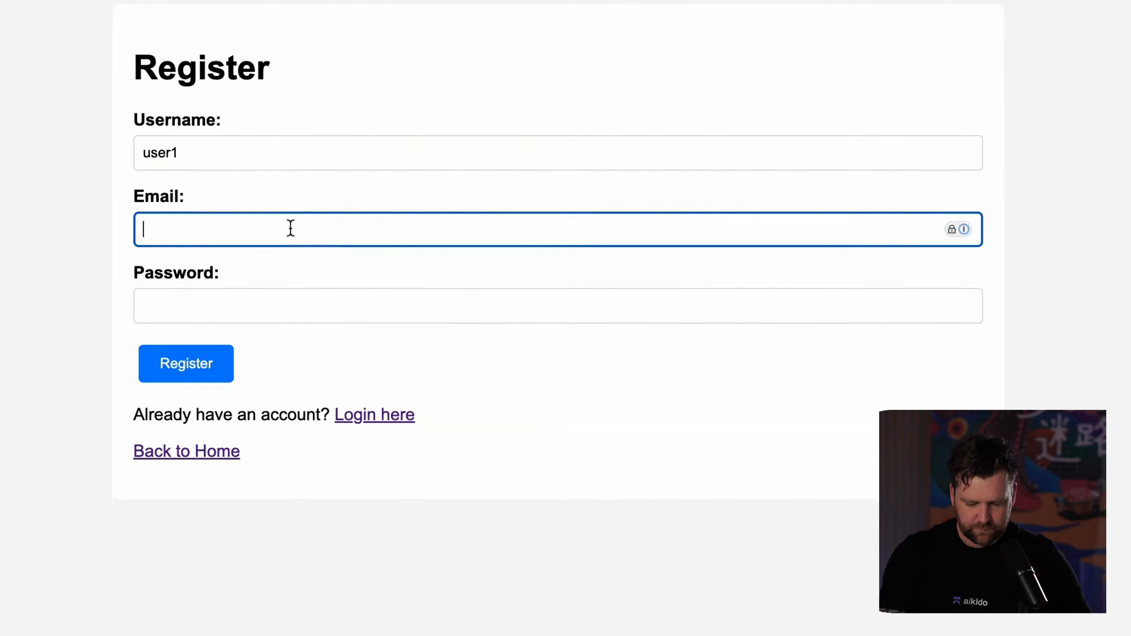
{"action": "type", "text": "fake@hotmail.com"}
{"action": "left_click", "coordinate": [290, 289]}
{"action": "type", "text": "••••••"}
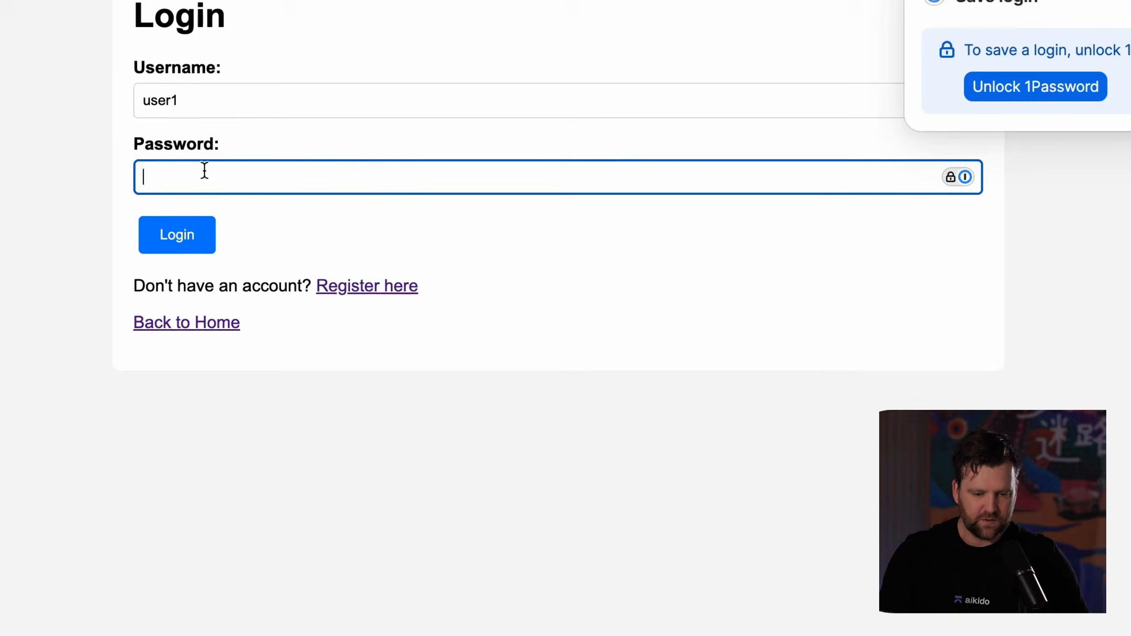
Log in to the notes app as user1 with the account password, dismiss the save-login prompt and open the public notes.
{"action": "type", "text": "•••••"}
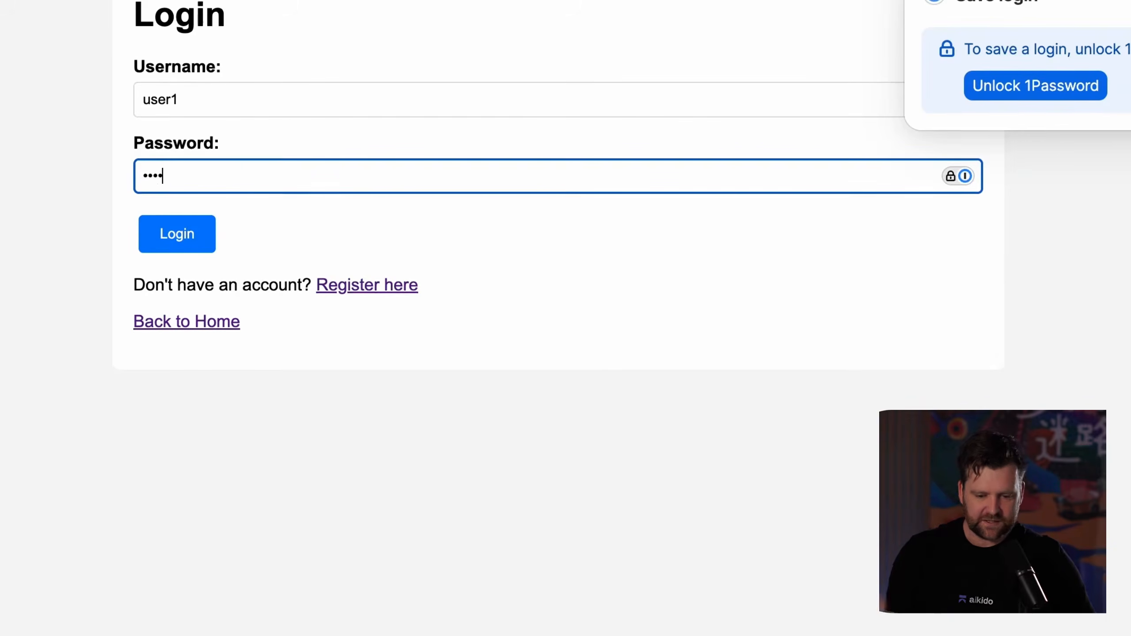
{"action": "key", "text": "Return"}
{"action": "left_click", "coordinate": [1020, 117]}
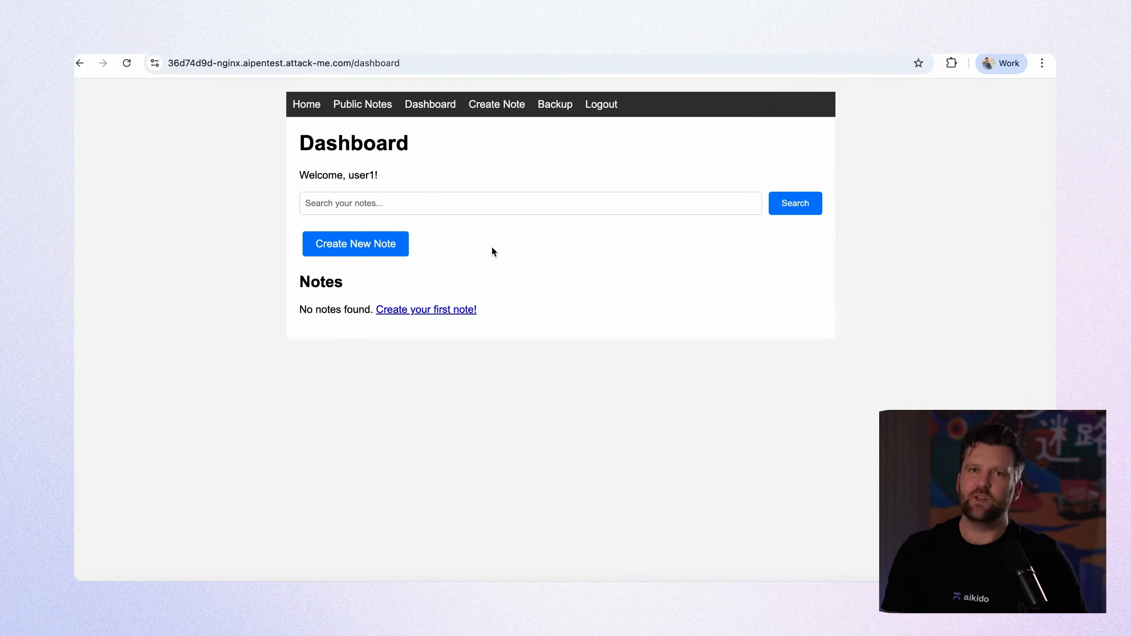
{"action": "left_click", "coordinate": [362, 109]}
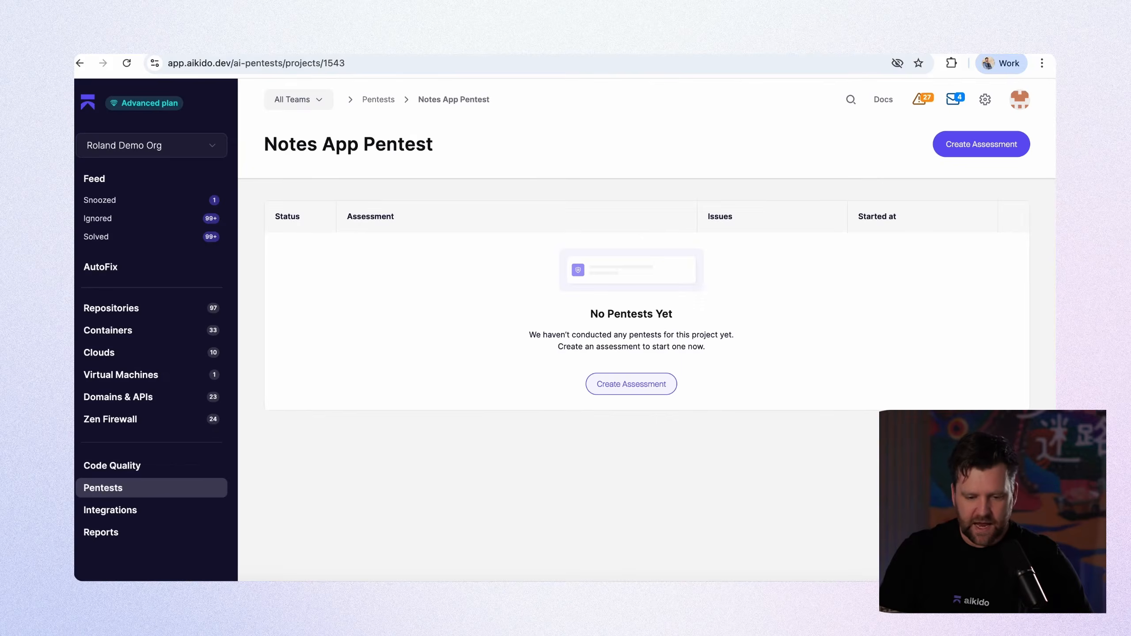
{"action": "left_click", "coordinate": [961, 152]}
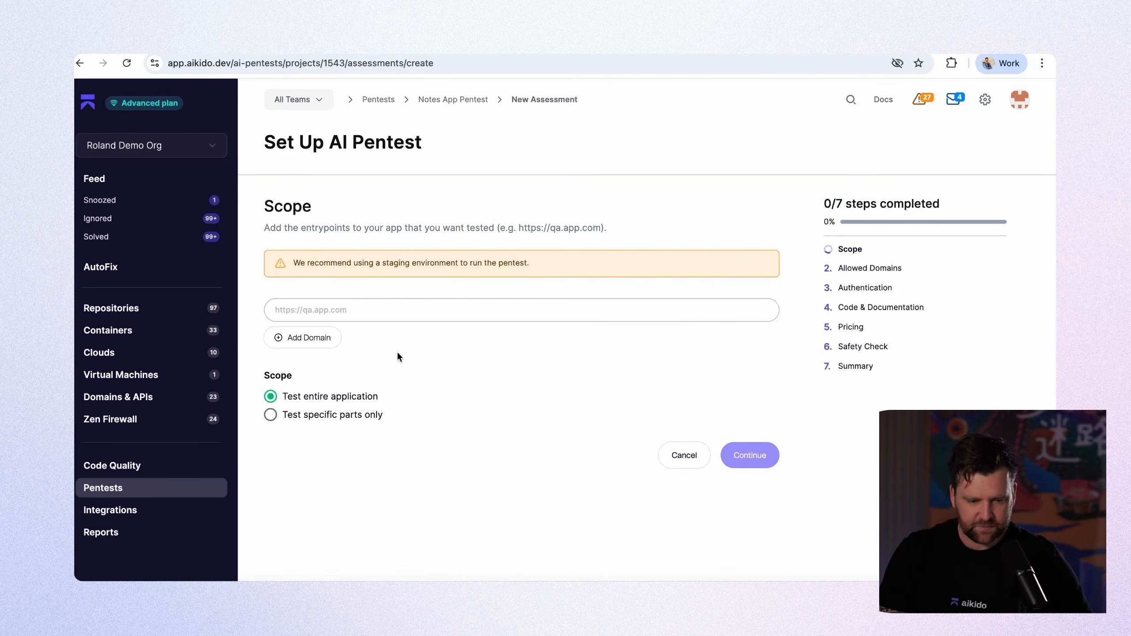
{"action": "left_click", "coordinate": [469, 308]}
{"action": "type", "text": "https://36d74d9d-nginx.aipentest.attack-me.com/"}
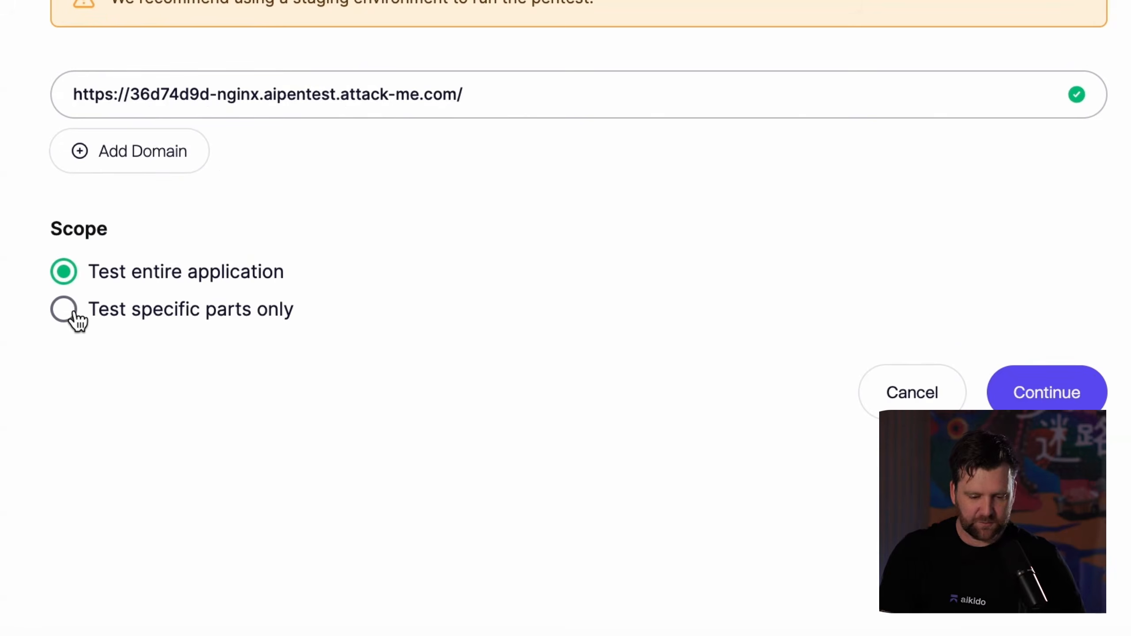
Limit the scope to specific parts with the instruction "Login and test the note taking ability only" and continue to the allowed domains.
{"action": "left_click", "coordinate": [75, 314]}
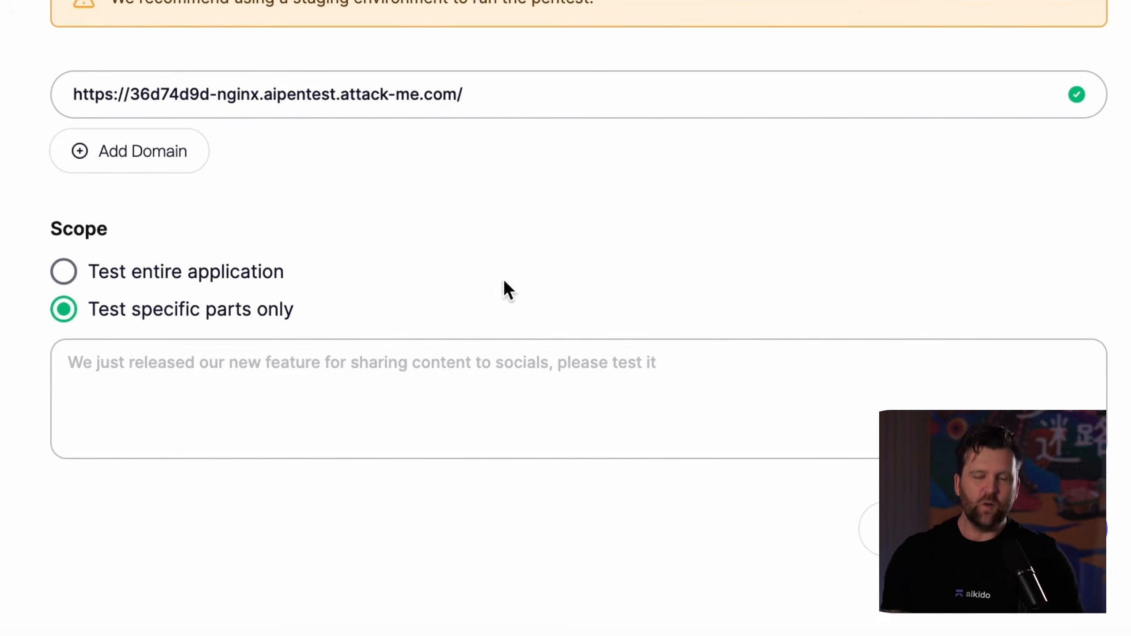
{"action": "left_click", "coordinate": [670, 367]}
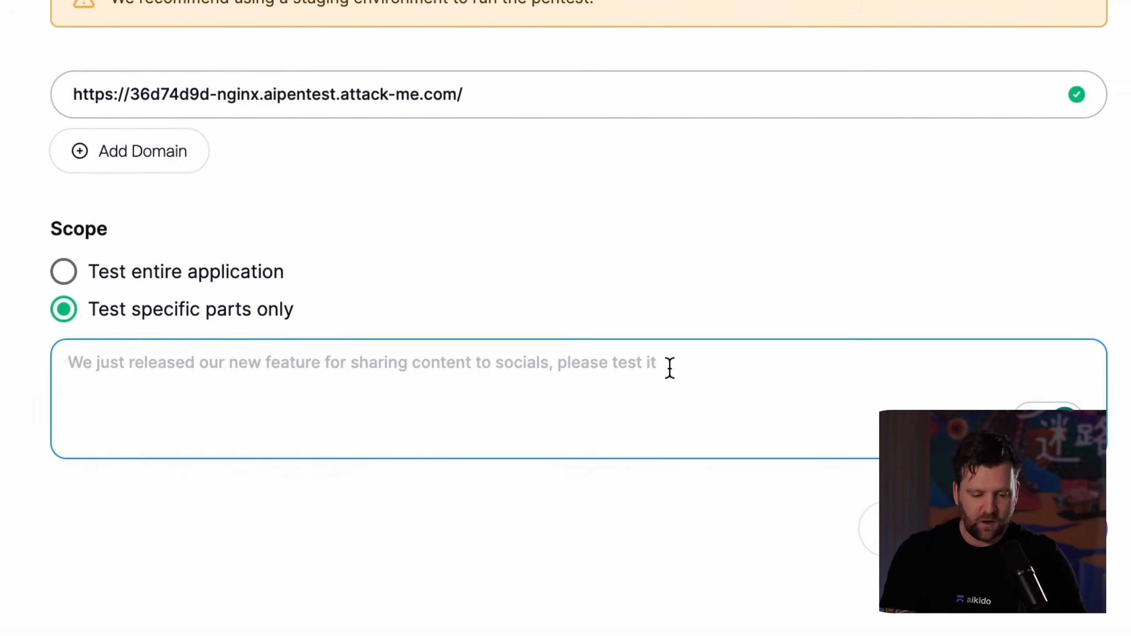
{"action": "type", "text": "Log"}
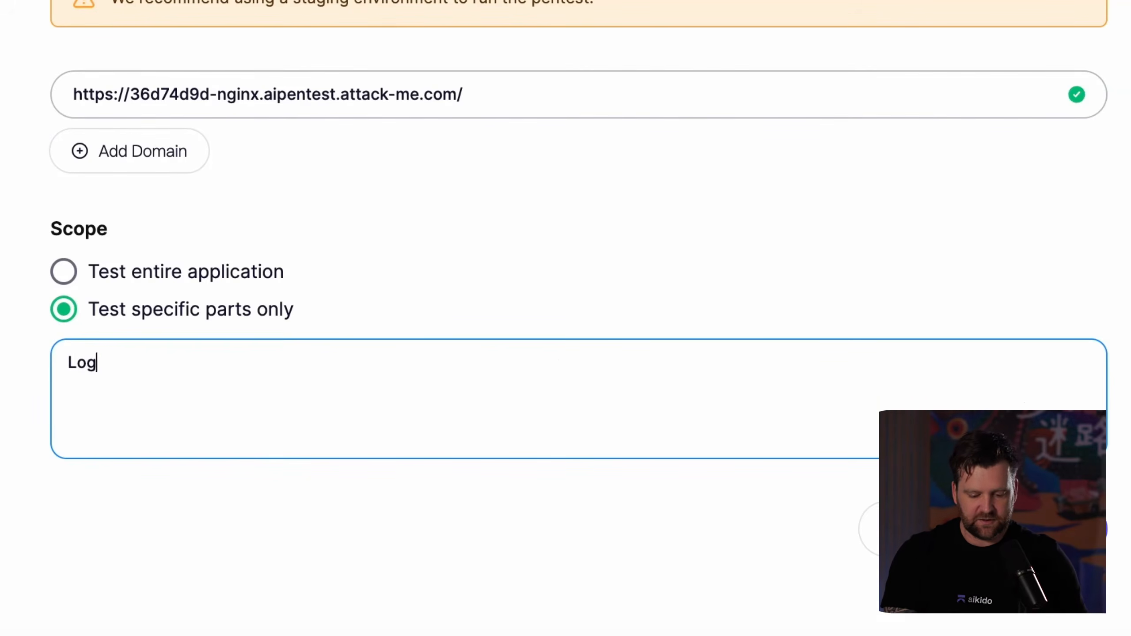
{"action": "type", "text": "in and"}
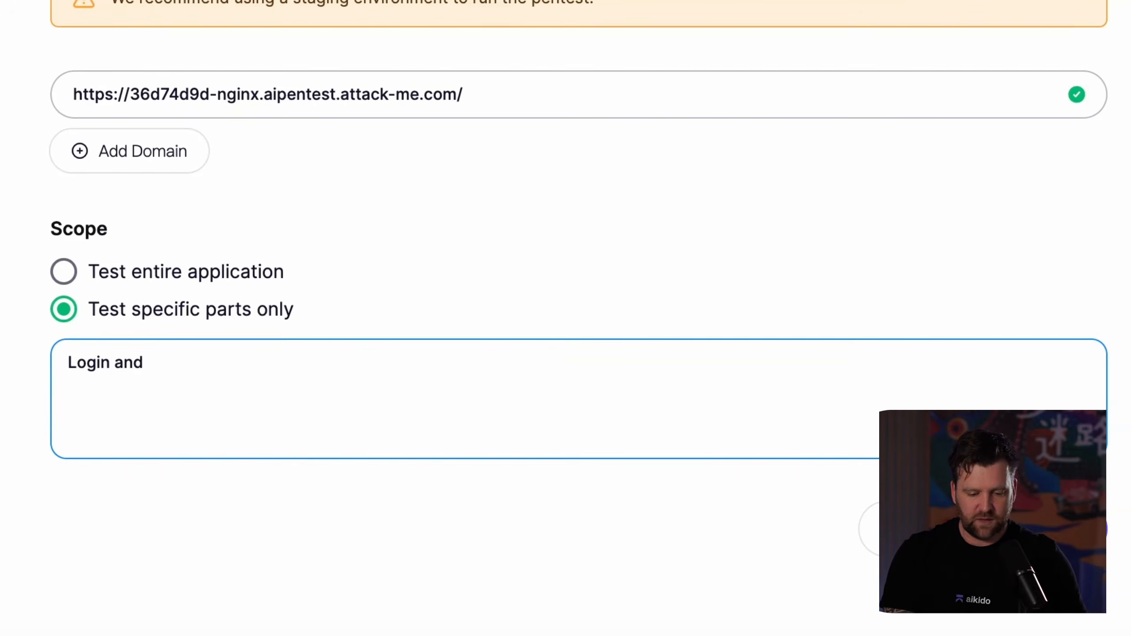
{"action": "type", "text": " test the note taking abi"}
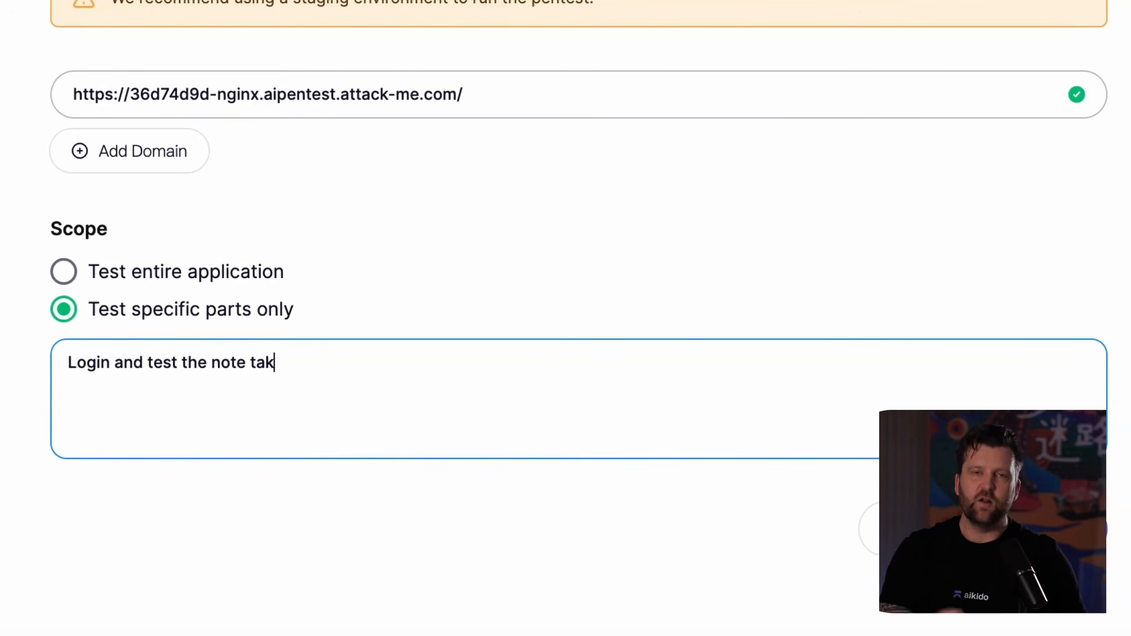
{"action": "type", "text": "lity only"}
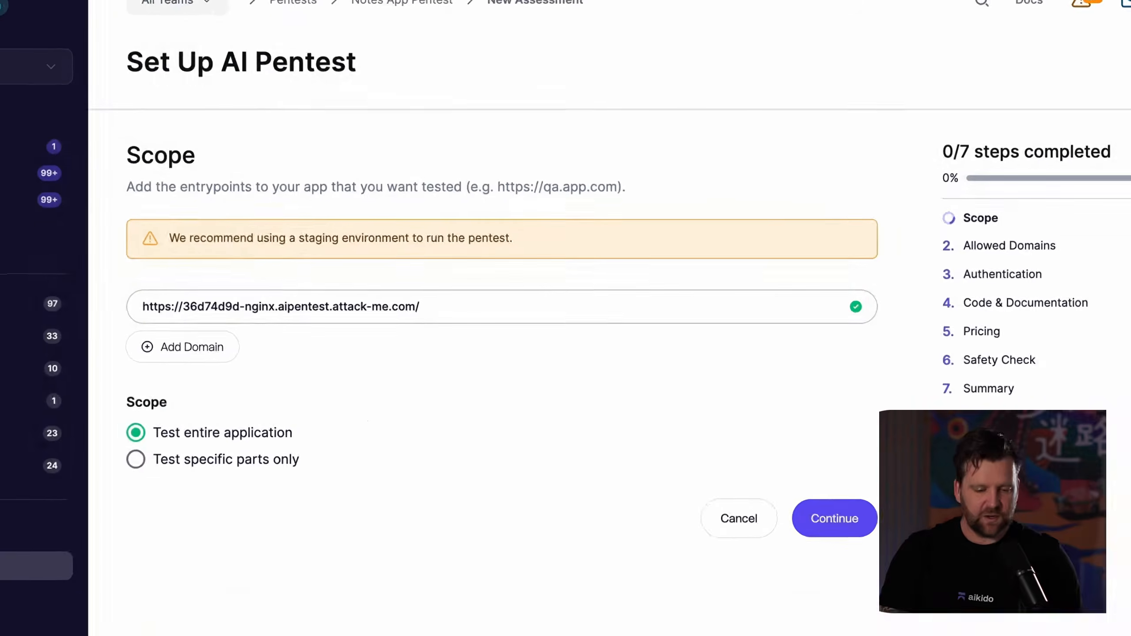
{"action": "left_click", "coordinate": [864, 519]}
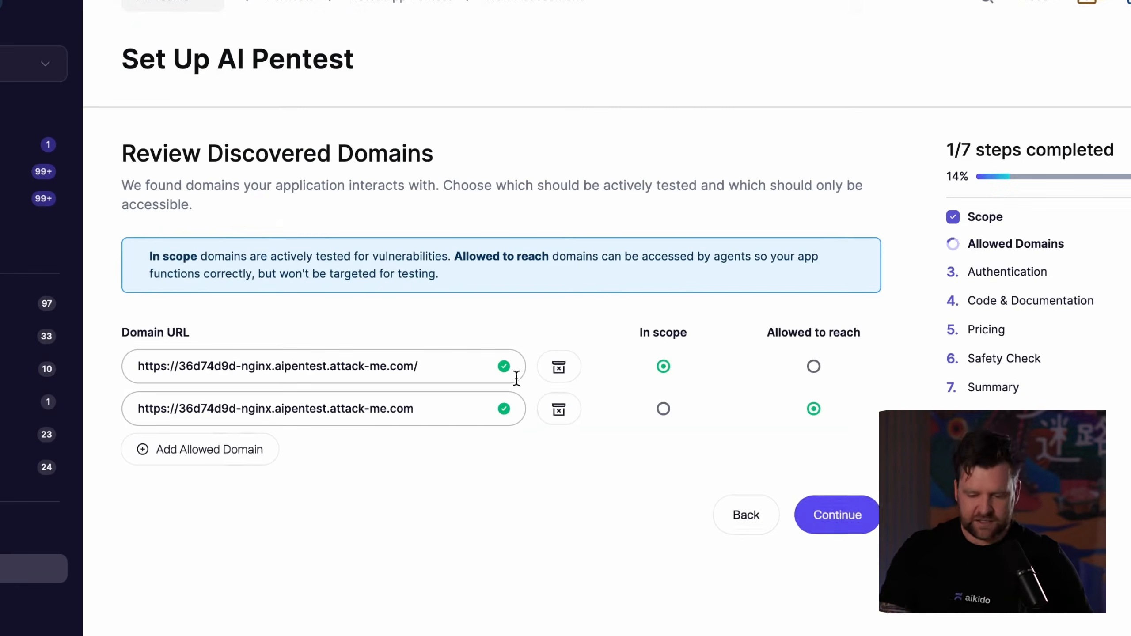
Remove the duplicate domain marked as allowed to reach and continue to the authentication setup.
{"action": "left_click", "coordinate": [560, 419]}
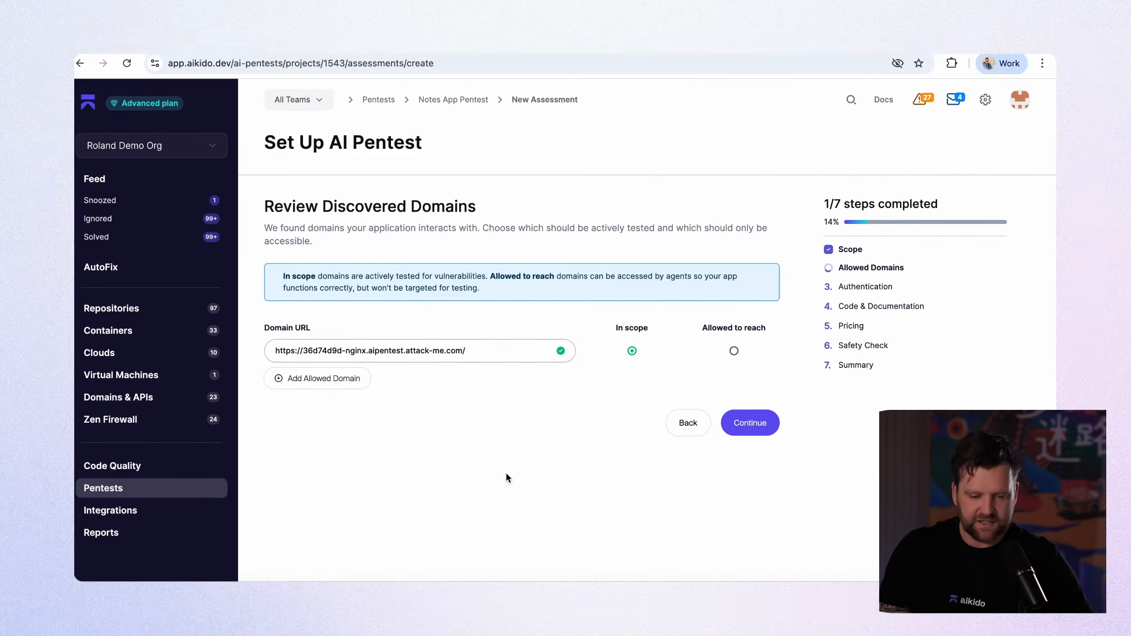
{"action": "left_click", "coordinate": [752, 425]}
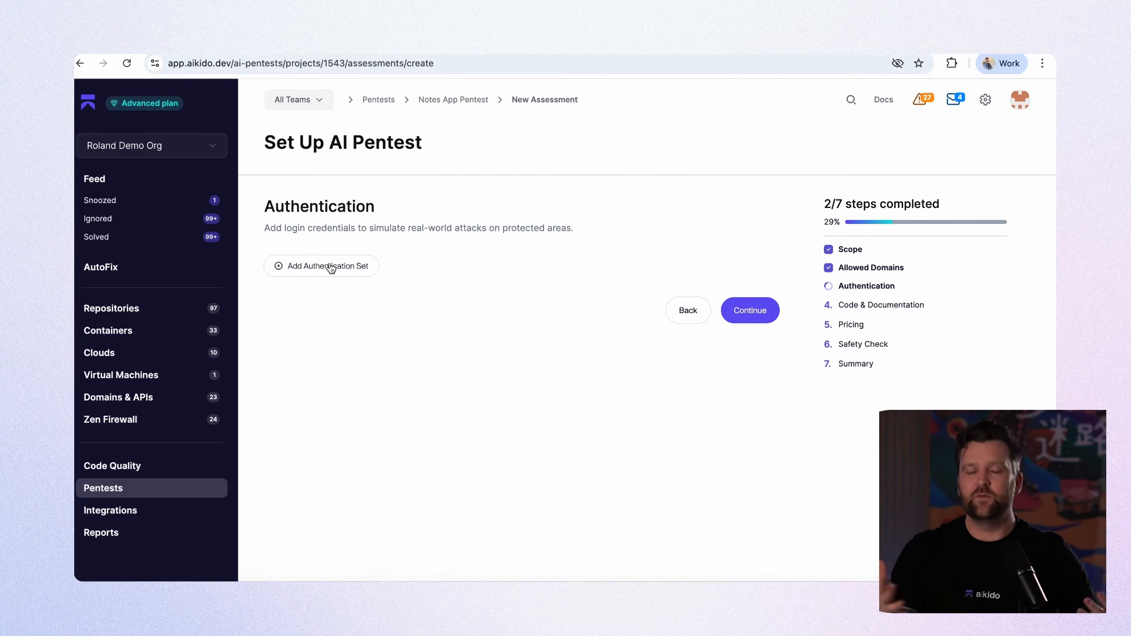
Add an authentication set named "user login".
{"action": "left_click", "coordinate": [377, 273]}
{"action": "left_click", "coordinate": [483, 230]}
{"action": "type", "text": "user login"}
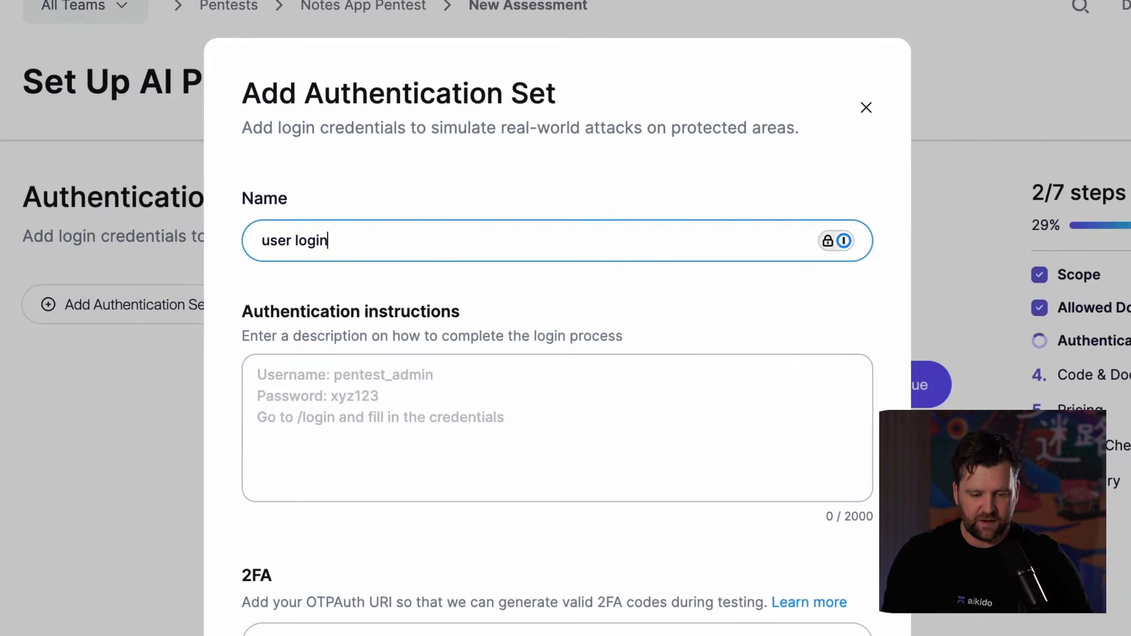
Write the authentication instructions, giving the username user1, the account email and the account password on separate lines.
{"action": "left_click", "coordinate": [415, 452]}
{"action": "type", "text": "u"}
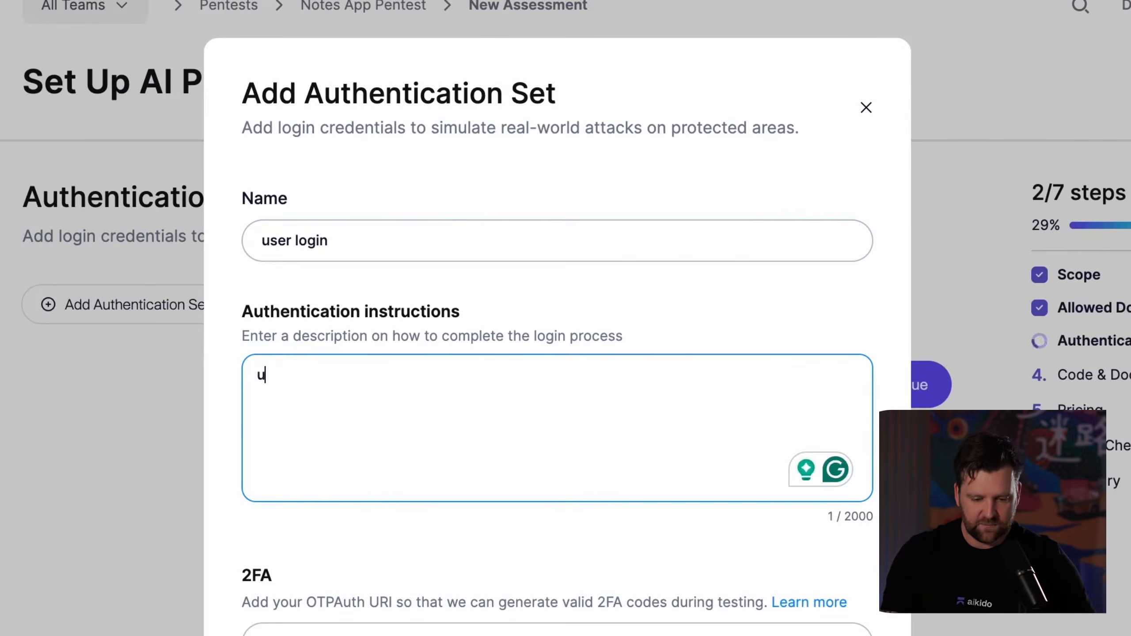
{"action": "type", "text": "sername:"}
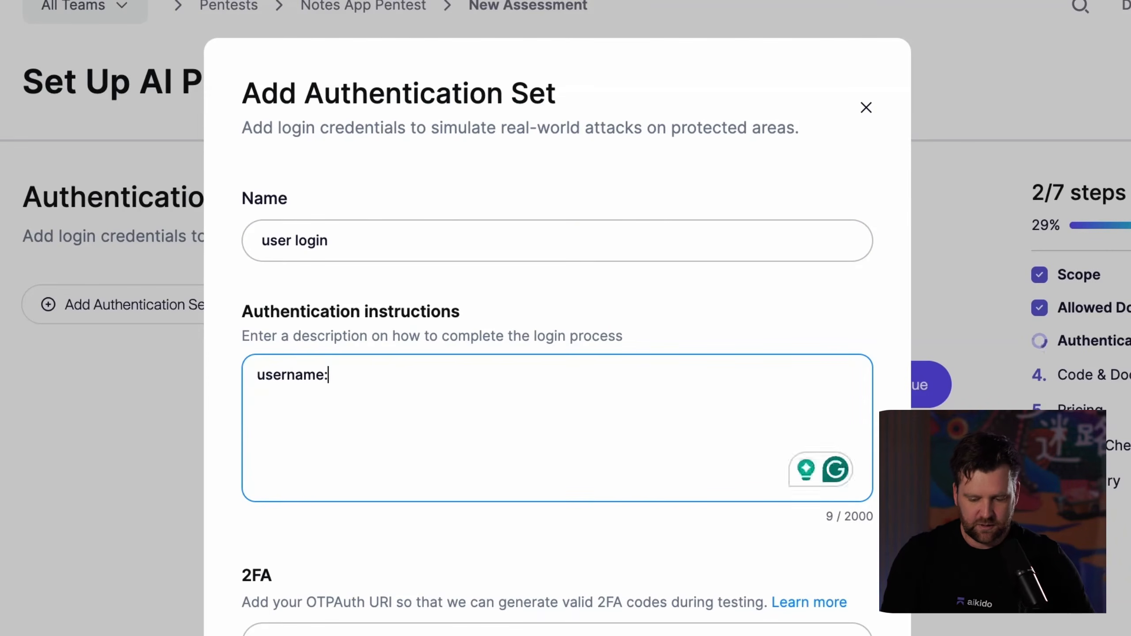
{"action": "type", "text": " is user1"}
{"action": "key", "text": "Return"}
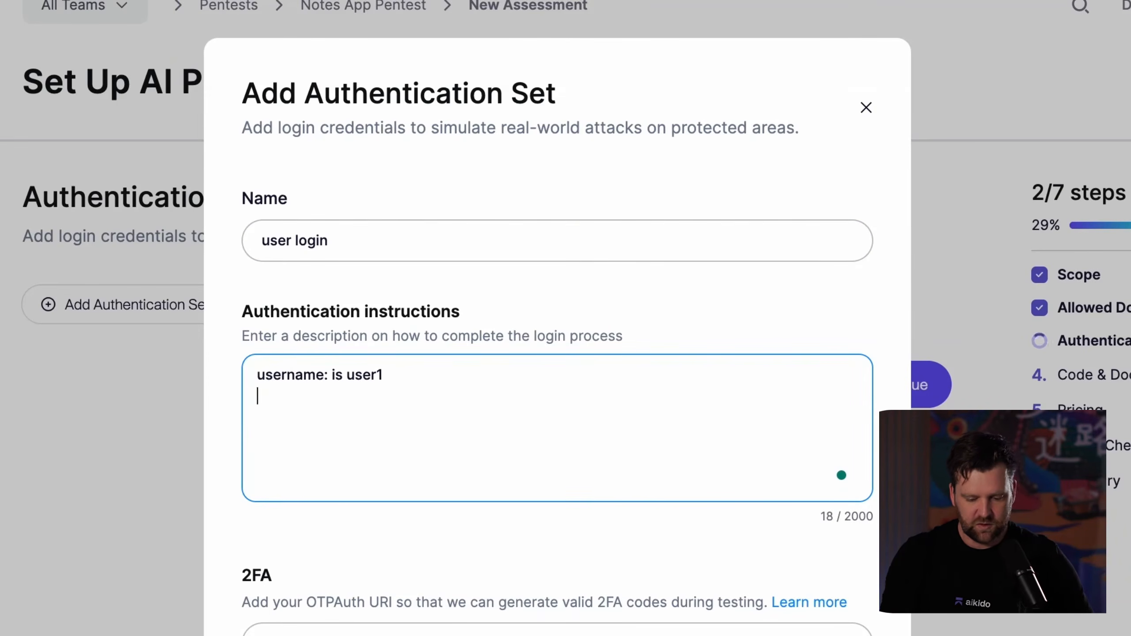
{"action": "key", "text": "Return"}
{"action": "type", "text": "email"}
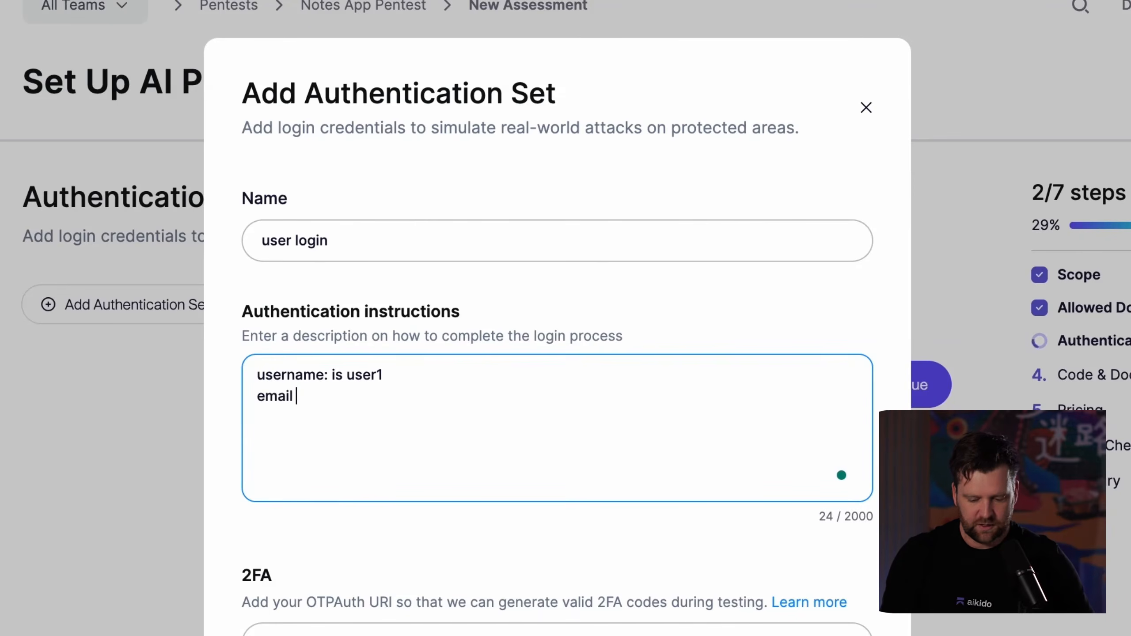
{"action": "type", "text": " is"}
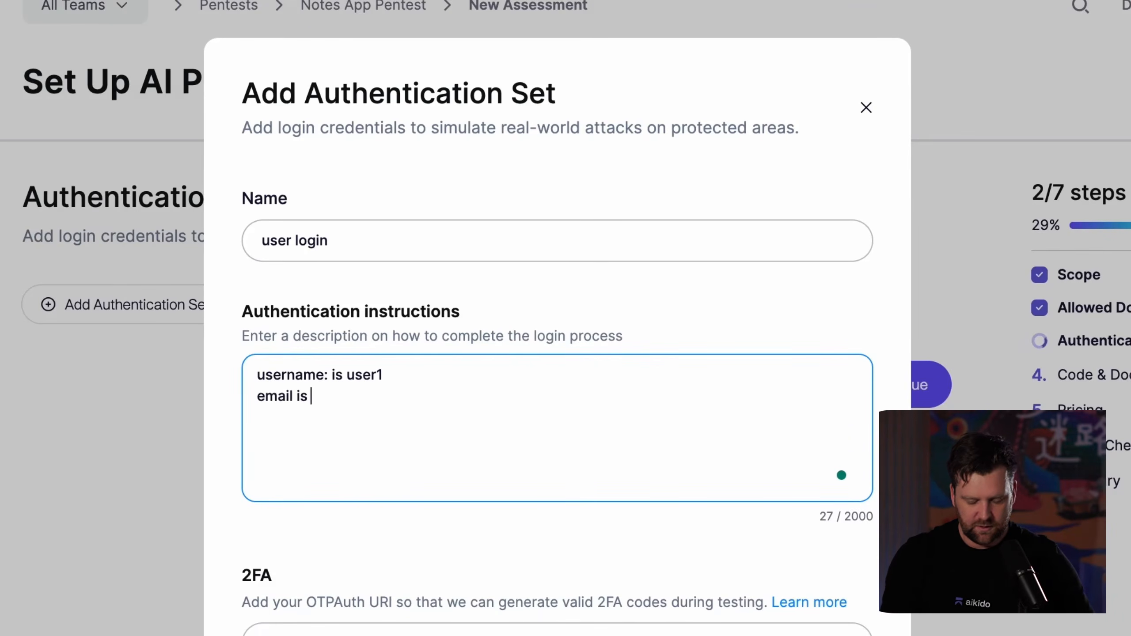
{"action": "type", "text": " fake@hotmail.com"}
{"action": "key", "text": "Return"}
{"action": "type", "text": "passwo"}
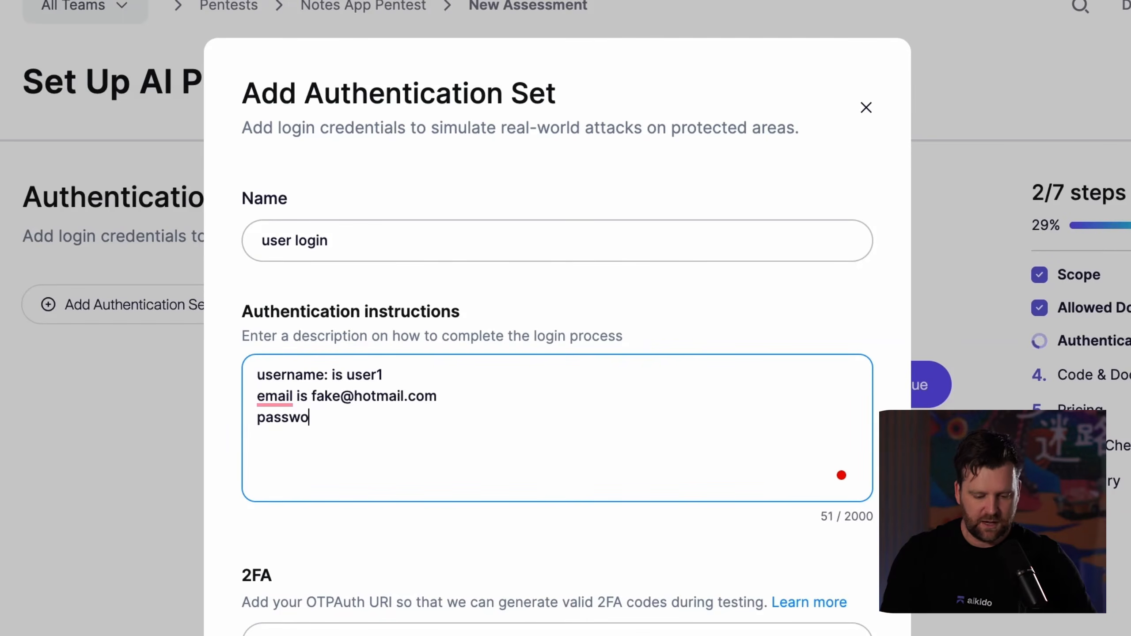
{"action": "type", "text": "rd QWERTY1"}
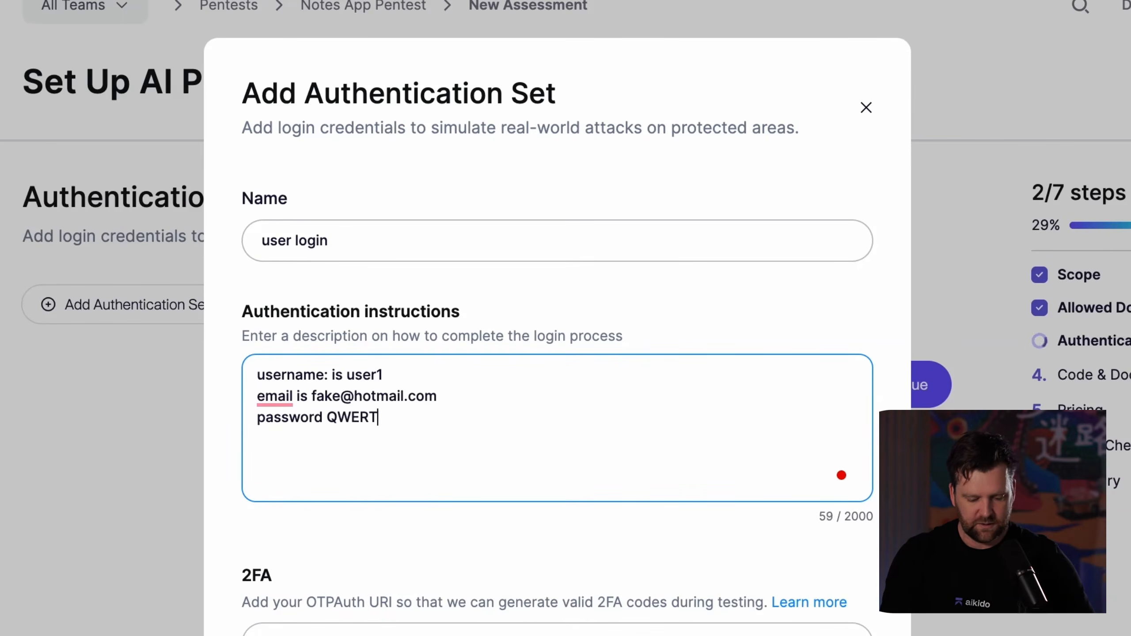
{"action": "type", "text": "23"}
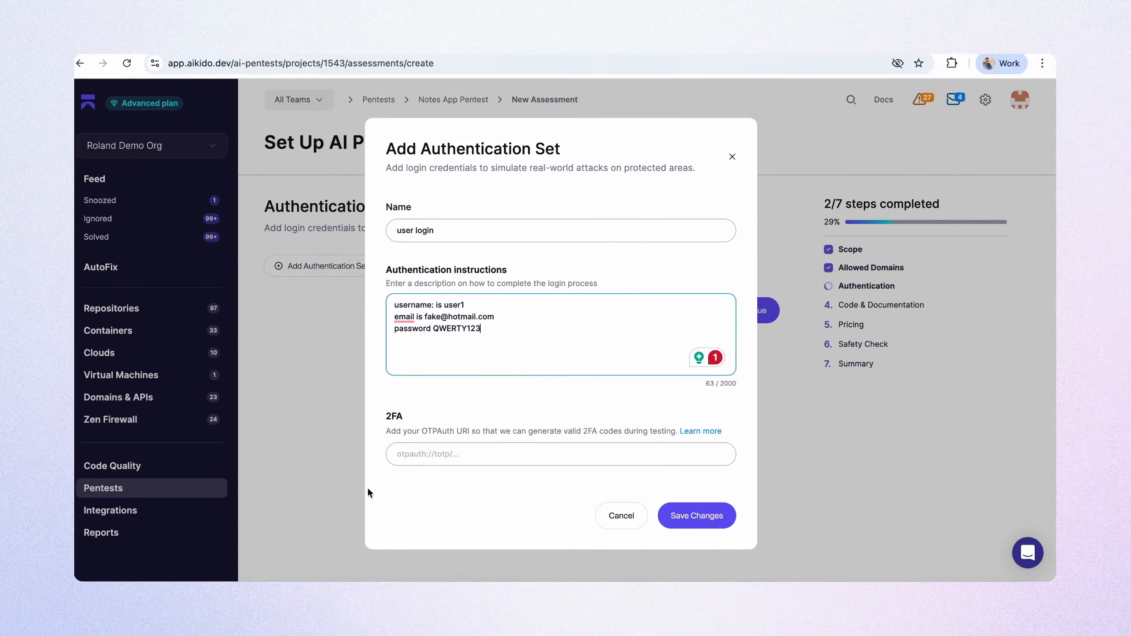
Save the authentication set without a 2FA URI and continue to the code and documentation setup.
{"action": "left_click", "coordinate": [478, 409]}
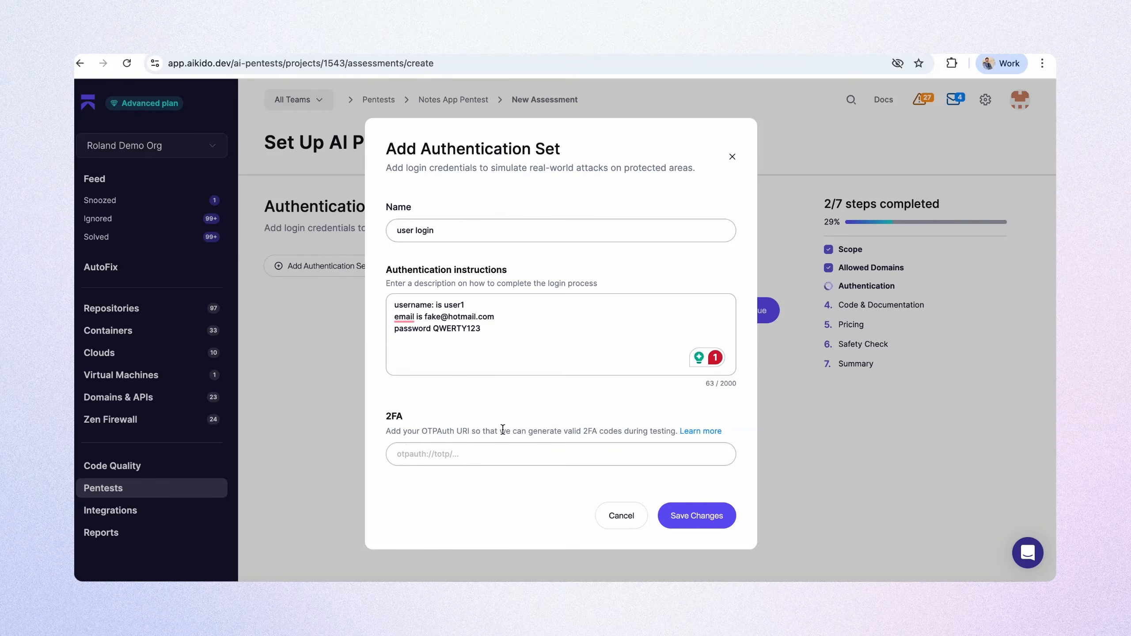
{"action": "left_click", "coordinate": [717, 529]}
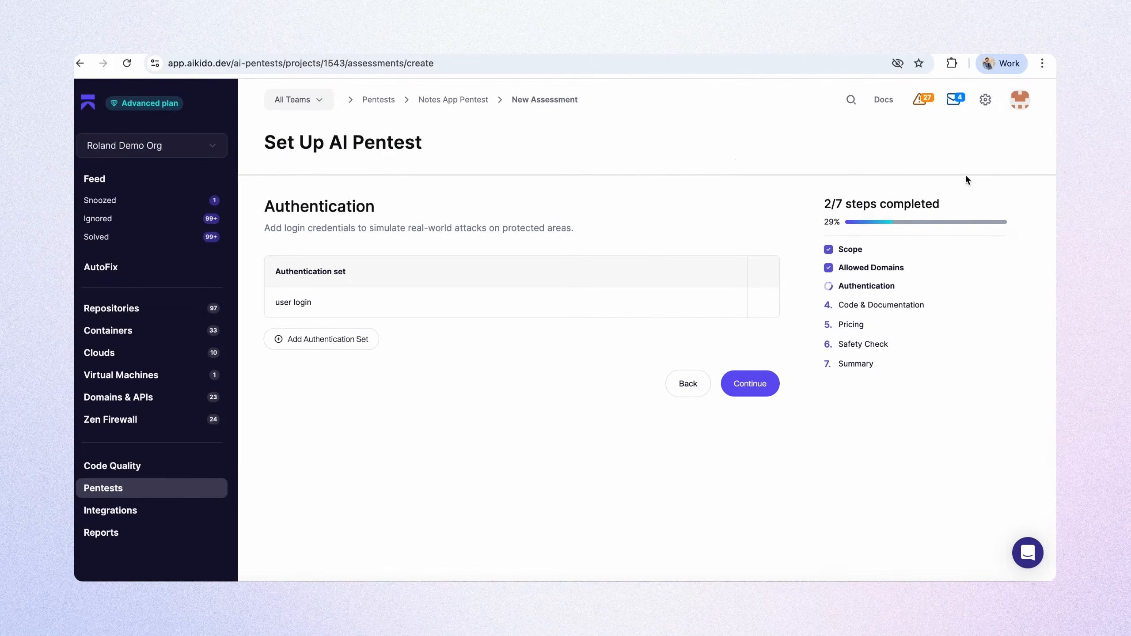
{"action": "left_click", "coordinate": [748, 383]}
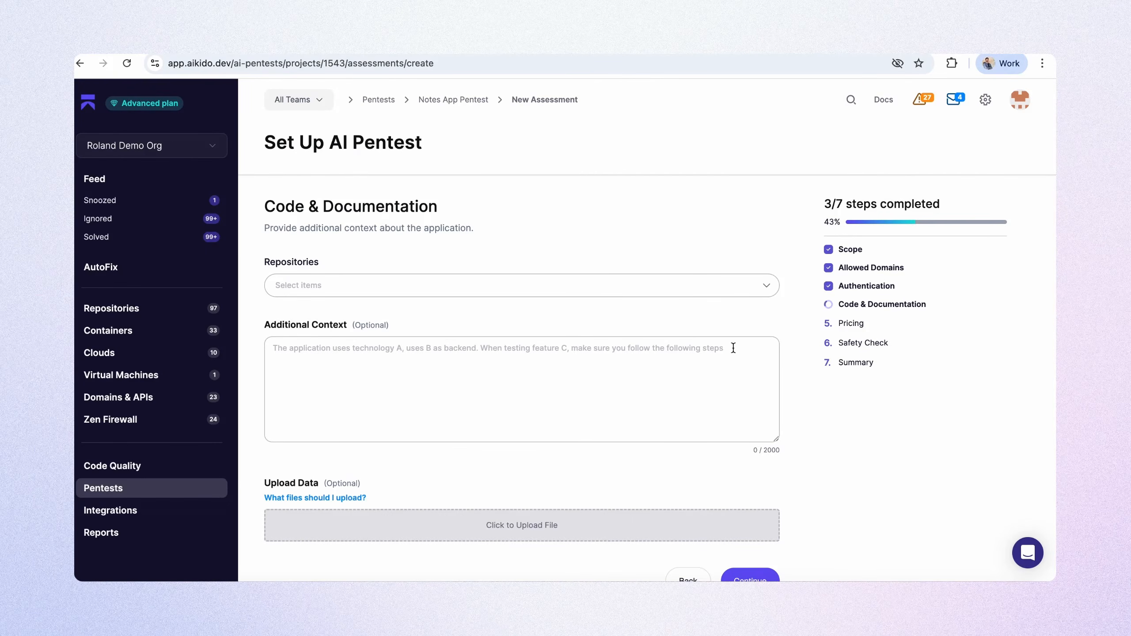
Search the repositories for "pente" and select ai-pentest-demo-app for the assessment.
{"action": "left_click", "coordinate": [610, 281]}
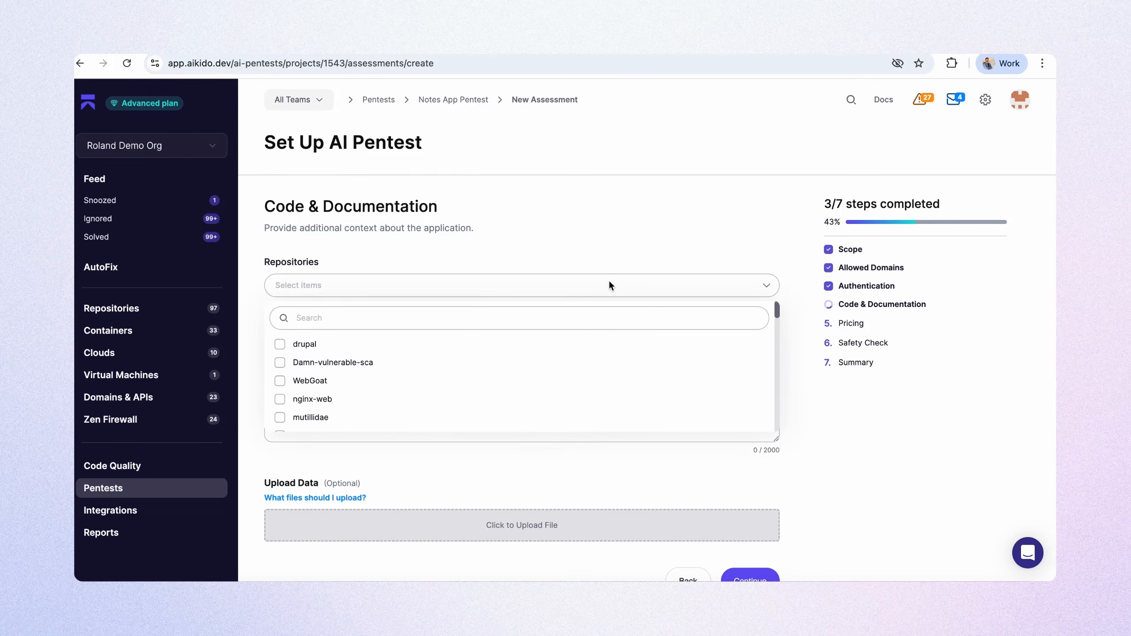
{"action": "type", "text": "pente"}
{"action": "left_click", "coordinate": [430, 347]}
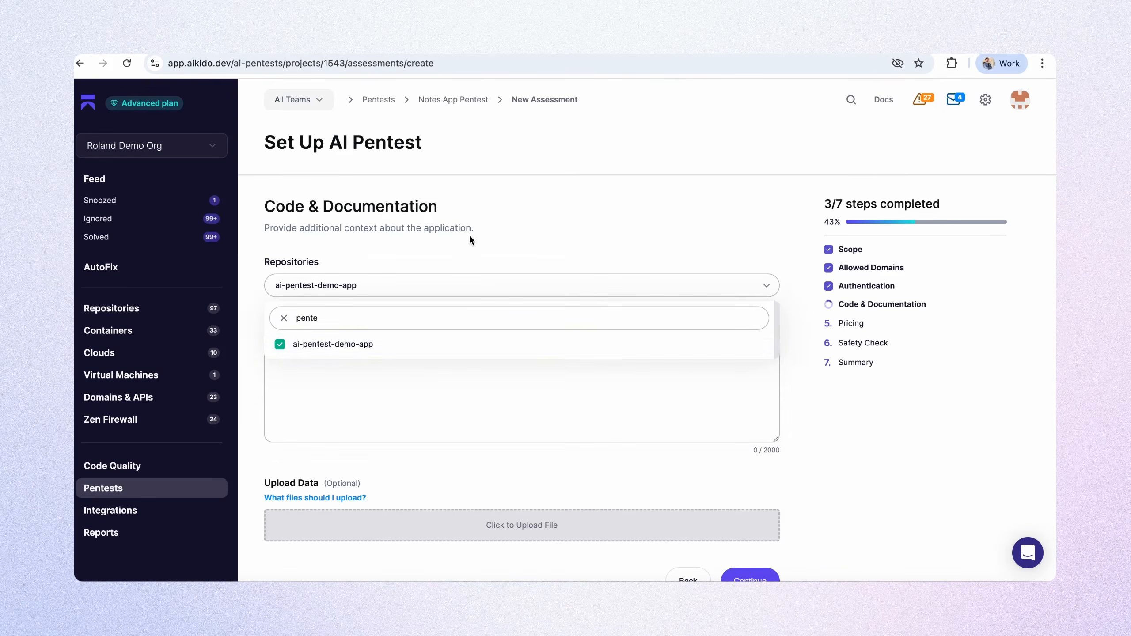
{"action": "left_click", "coordinate": [520, 252]}
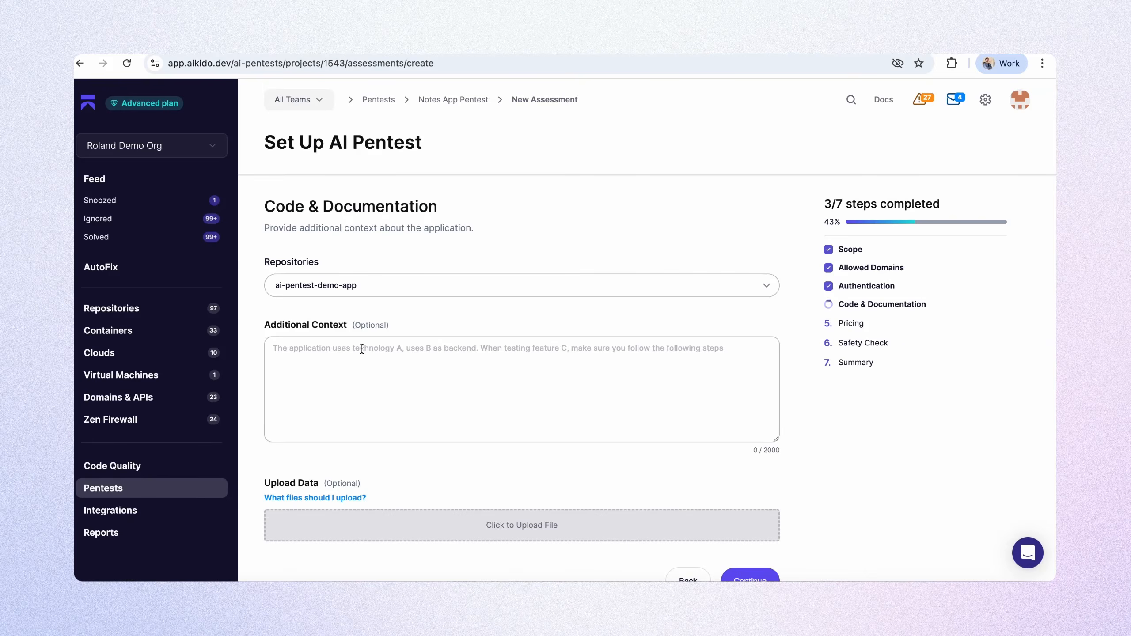
Paste the stack description covering Node.js with Express, MySQL, EJS, Docker Compose and the Nginx reverse proxy as additional context.
{"action": "left_click", "coordinate": [362, 349]}
{"action": "type", "text": "Backend: The application is built with Node.js and the Express web framework. Database: It uses a MySQL database for data storage. Frontend: The frontend pages are rendered using EJS (Embedded JavaScript) templating. Containerization: The entire application is containerized using Docker, with Docker Compose orchestrating the multi-container setup (app, database, and Nginx proxy). Reverse Proxy: Nginx is used as a reverse proxy to manage and cache requests to the Node.js application."}
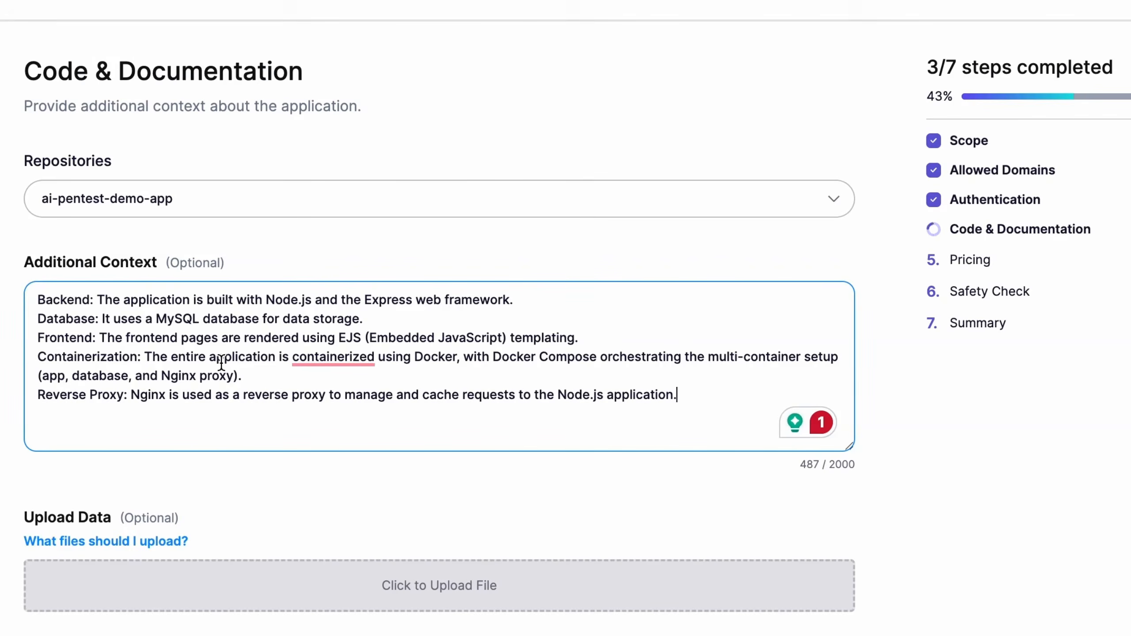
Upload pentest-report-13.pdf from Downloads as supporting data for the assessment.
{"action": "scroll", "coordinate": [369, 408], "scroll_direction": "down", "scroll_amount": 3}
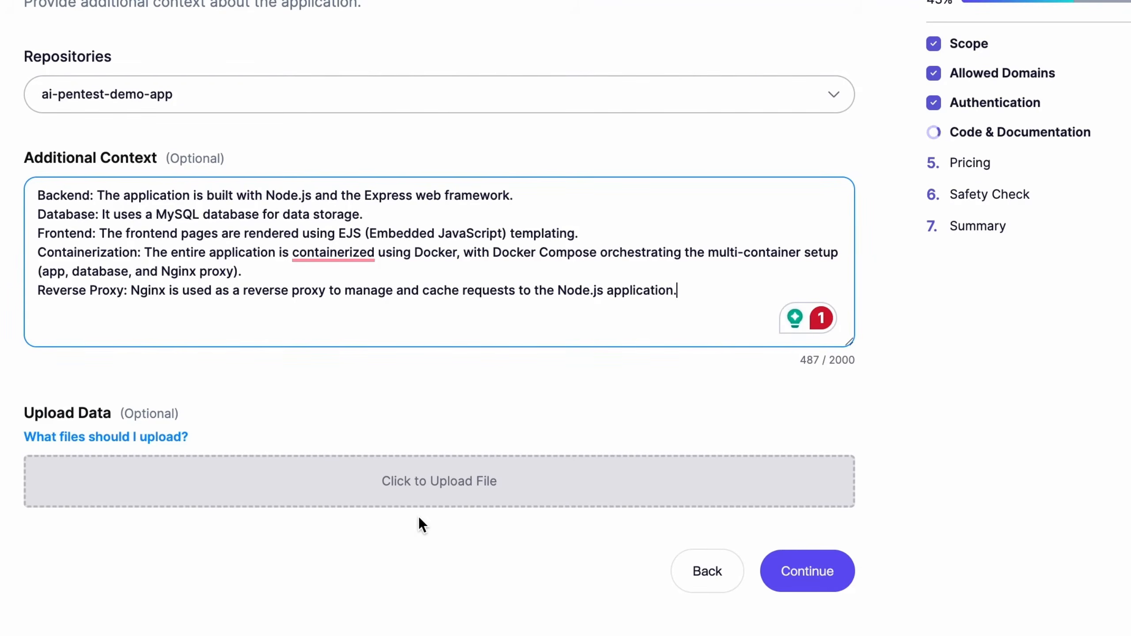
{"action": "left_click", "coordinate": [419, 490]}
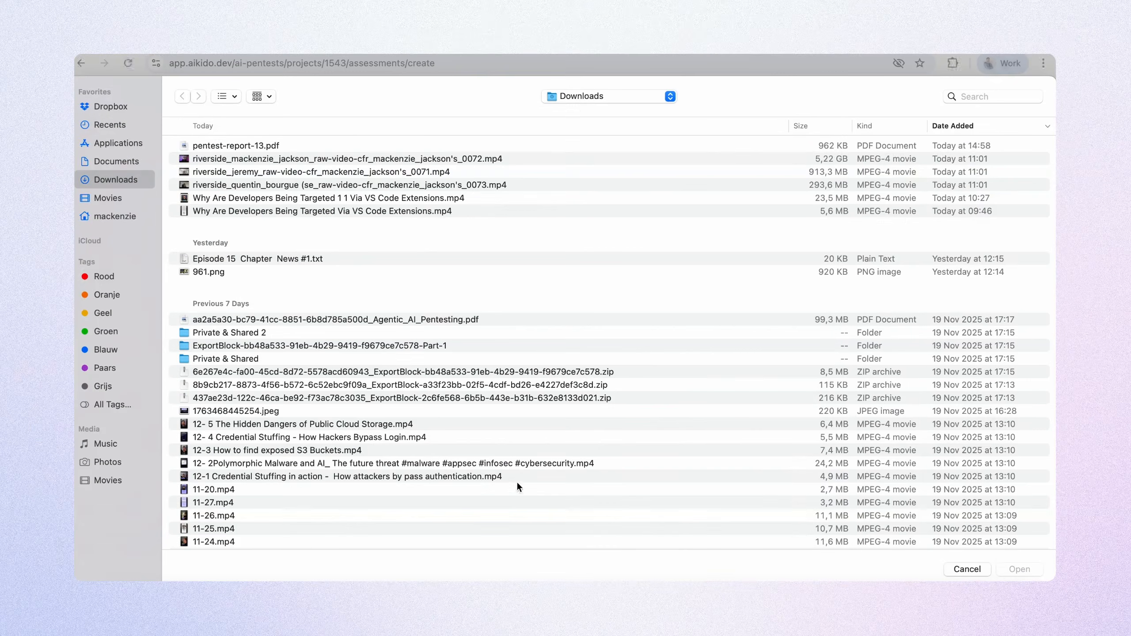
{"action": "left_click", "coordinate": [263, 149]}
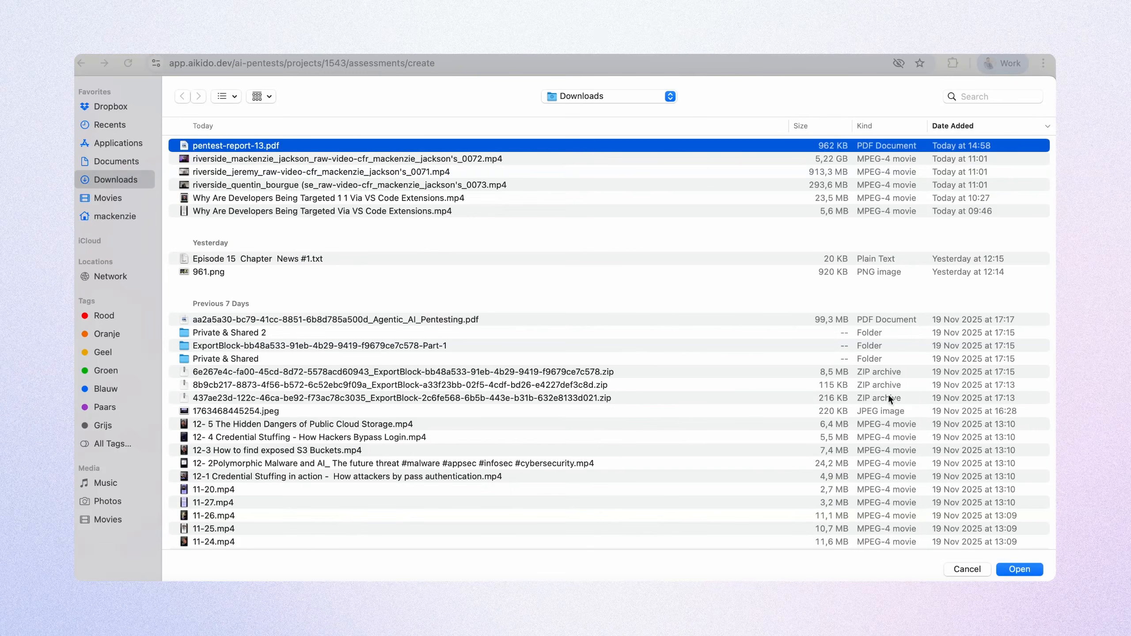
{"action": "left_click", "coordinate": [1020, 569]}
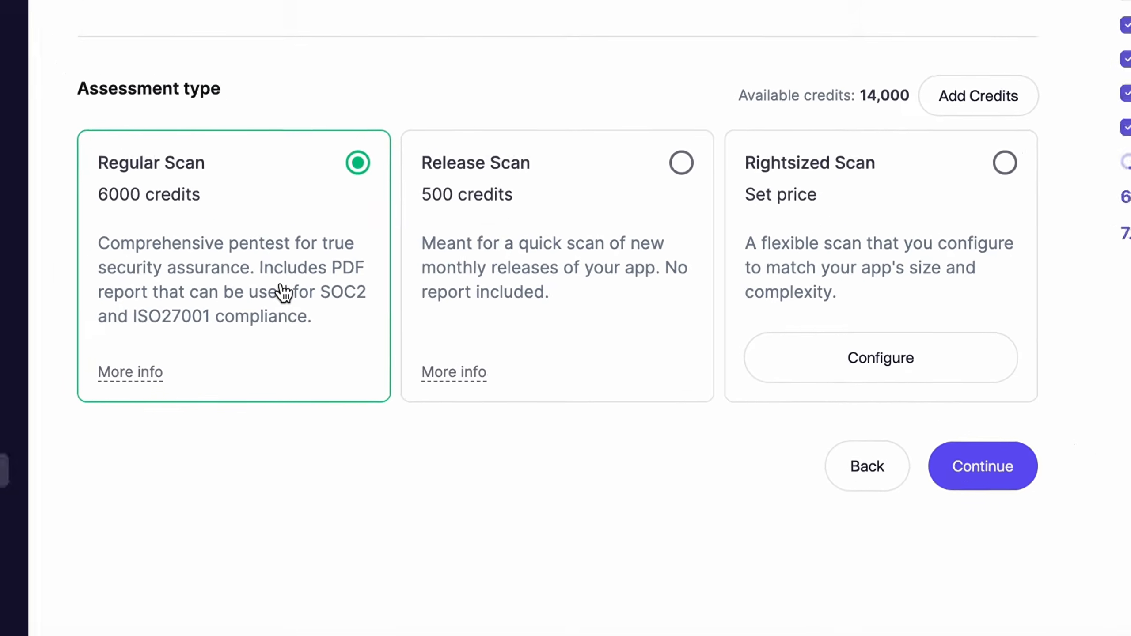
Try out the Release Scan type and a larger rightsized scan budget, keeping Regular Scan as the assessment type.
{"action": "left_click", "coordinate": [502, 219]}
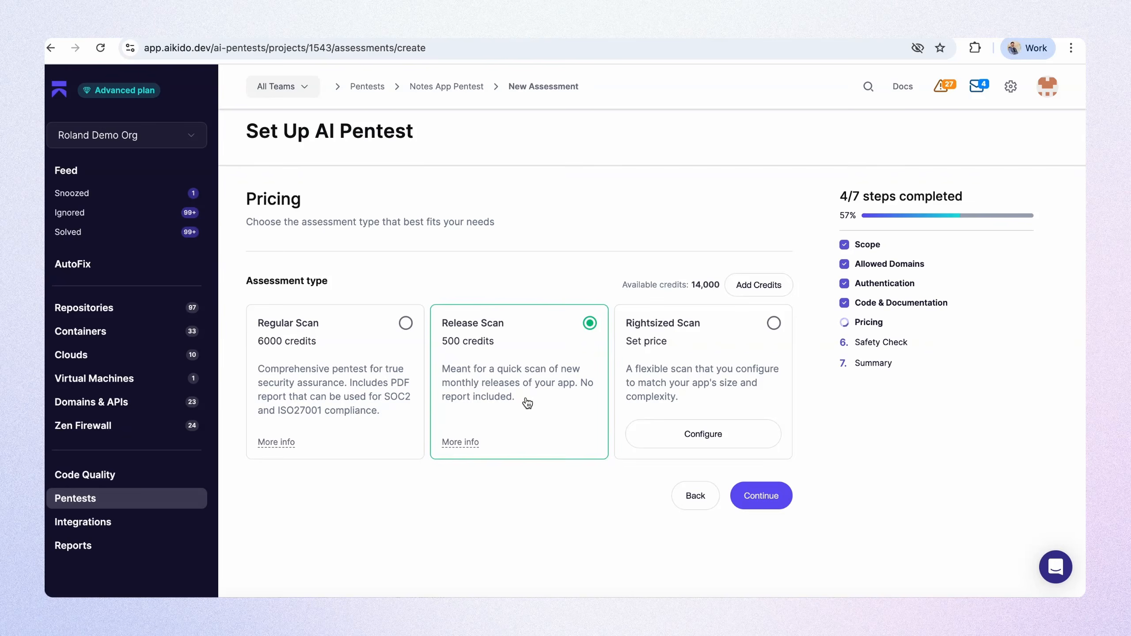
{"action": "left_click", "coordinate": [359, 372]}
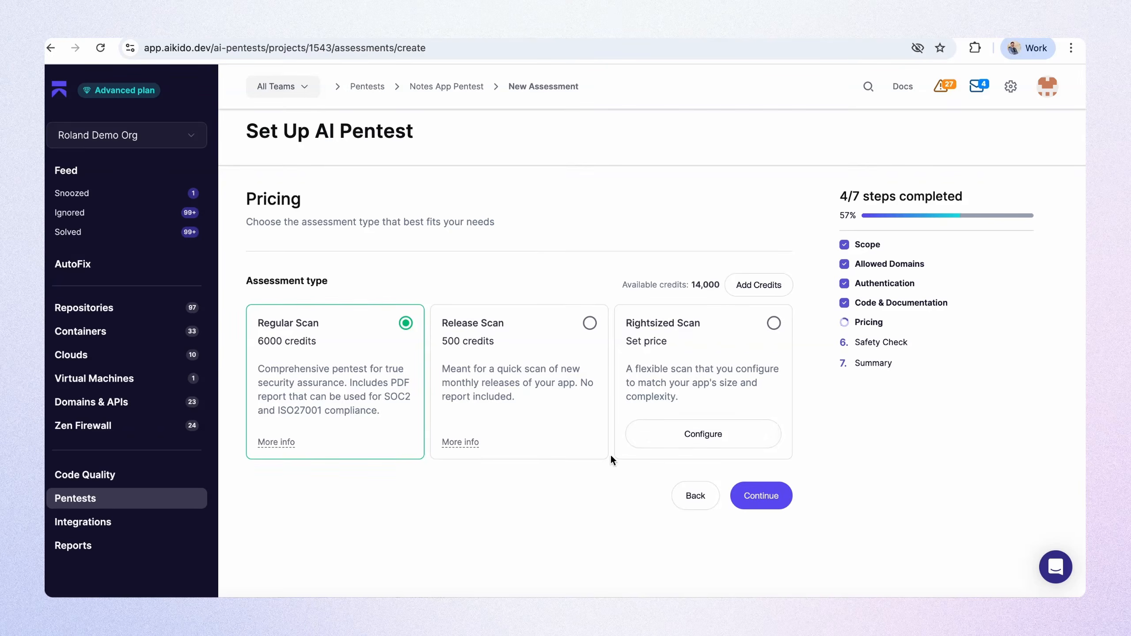
{"action": "left_click", "coordinate": [692, 434]}
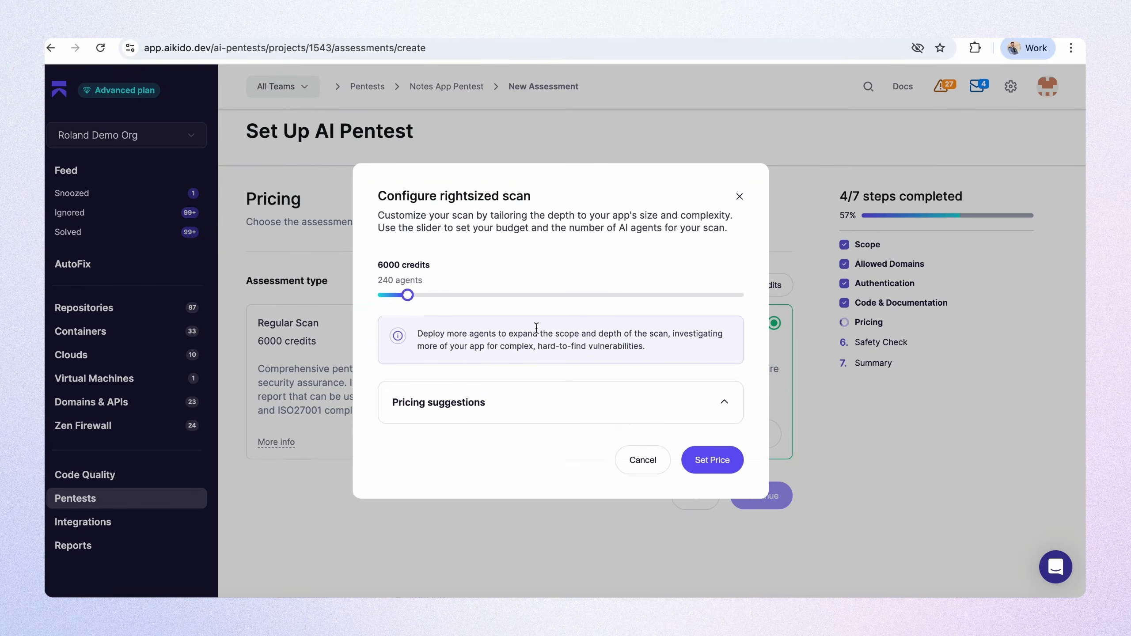
{"action": "left_click_drag", "start_coordinate": [408, 295], "coordinate": [597, 295]}
{"action": "left_click", "coordinate": [740, 197]}
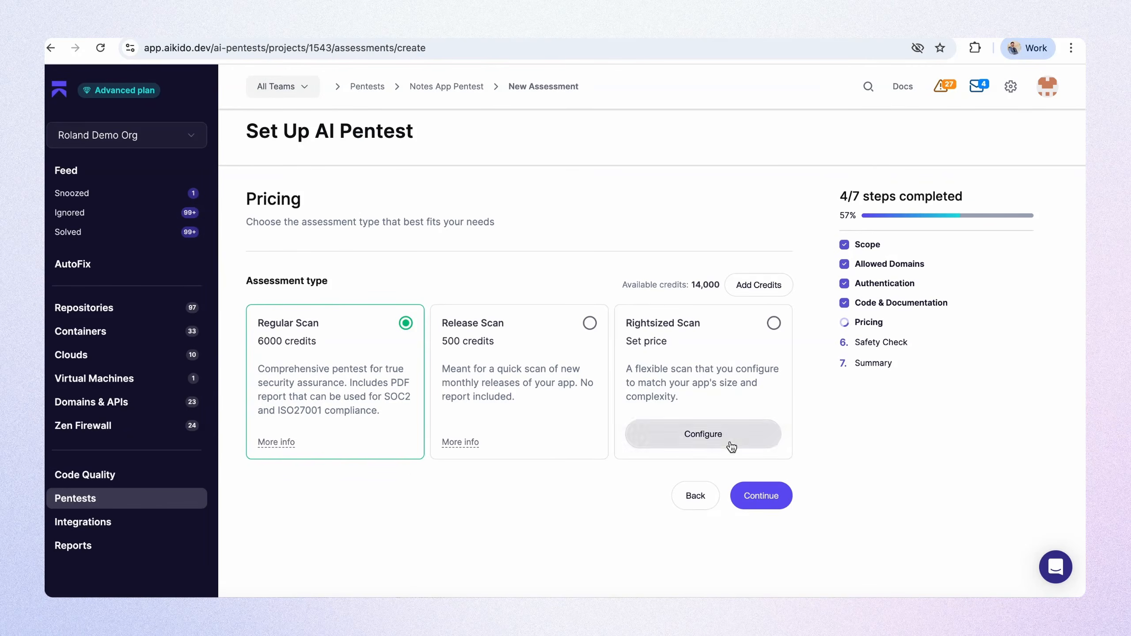
Continue with the Regular Scan, set the maximum requests per second to 118 and proceed to the summary.
{"action": "left_click", "coordinate": [771, 500]}
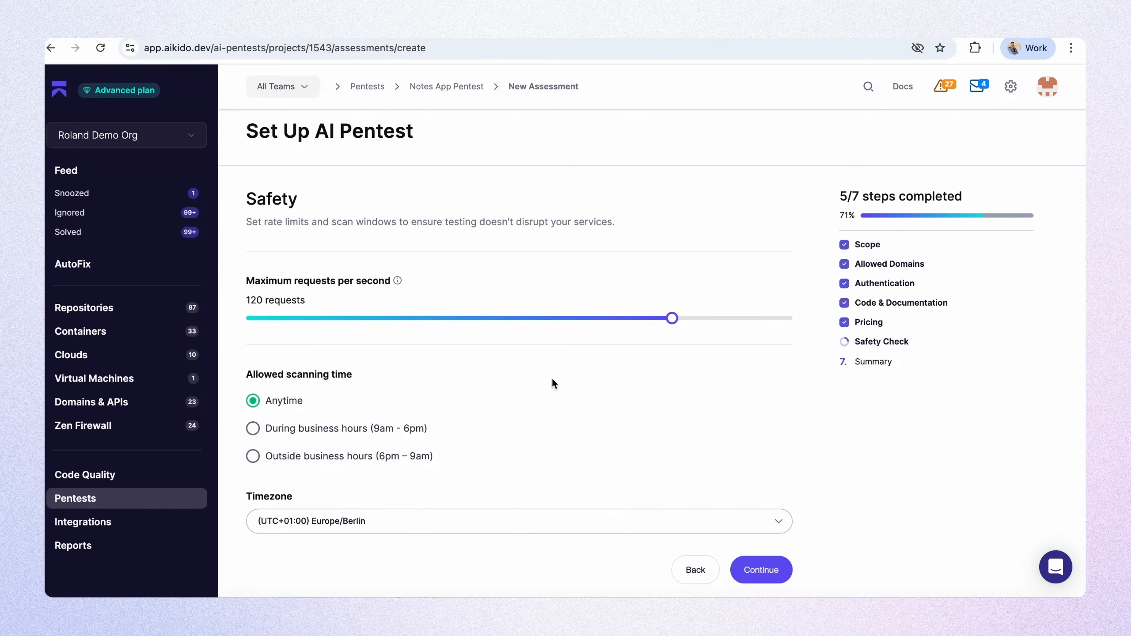
{"action": "scroll", "coordinate": [521, 400], "scroll_direction": "down", "scroll_amount": 1}
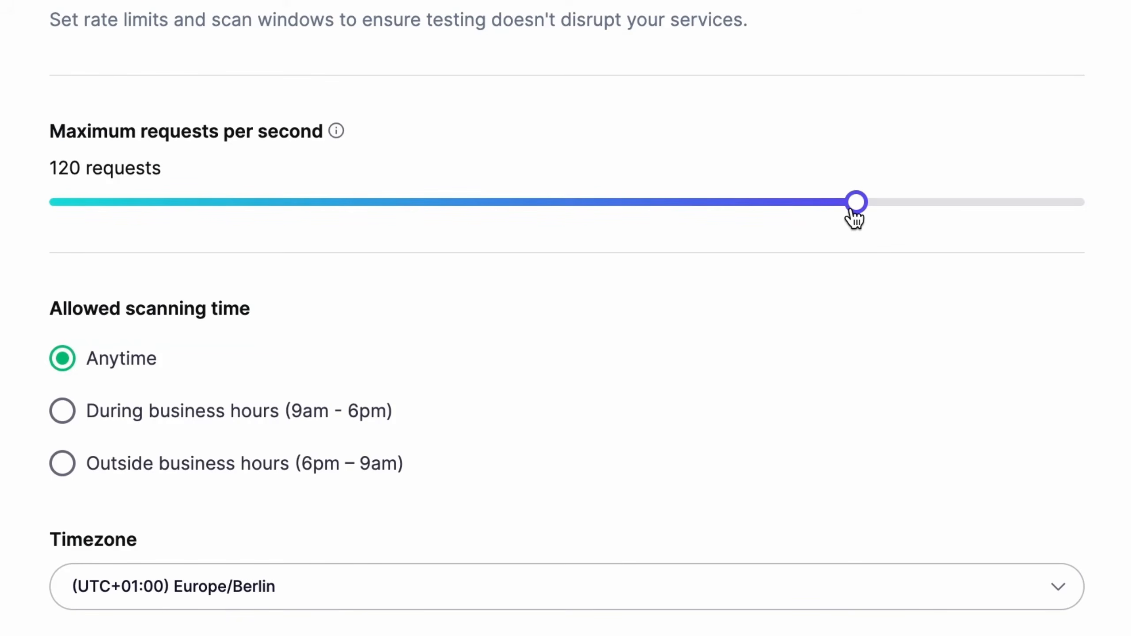
{"action": "left_click_drag", "start_coordinate": [863, 209], "coordinate": [601, 222]}
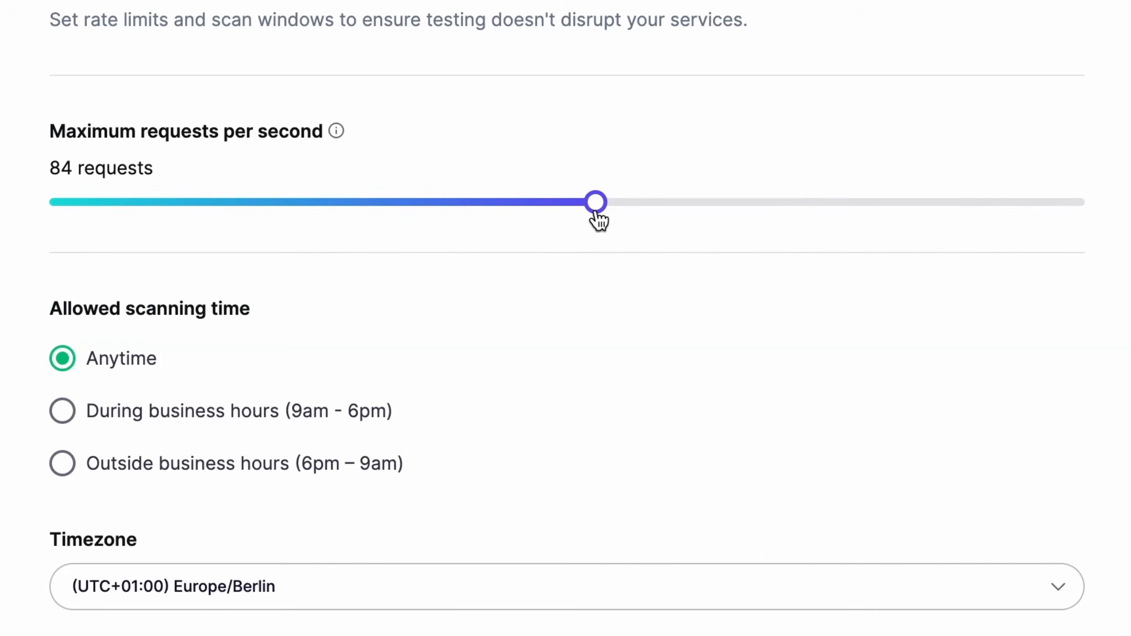
{"action": "left_click_drag", "start_coordinate": [600, 221], "coordinate": [757, 227]}
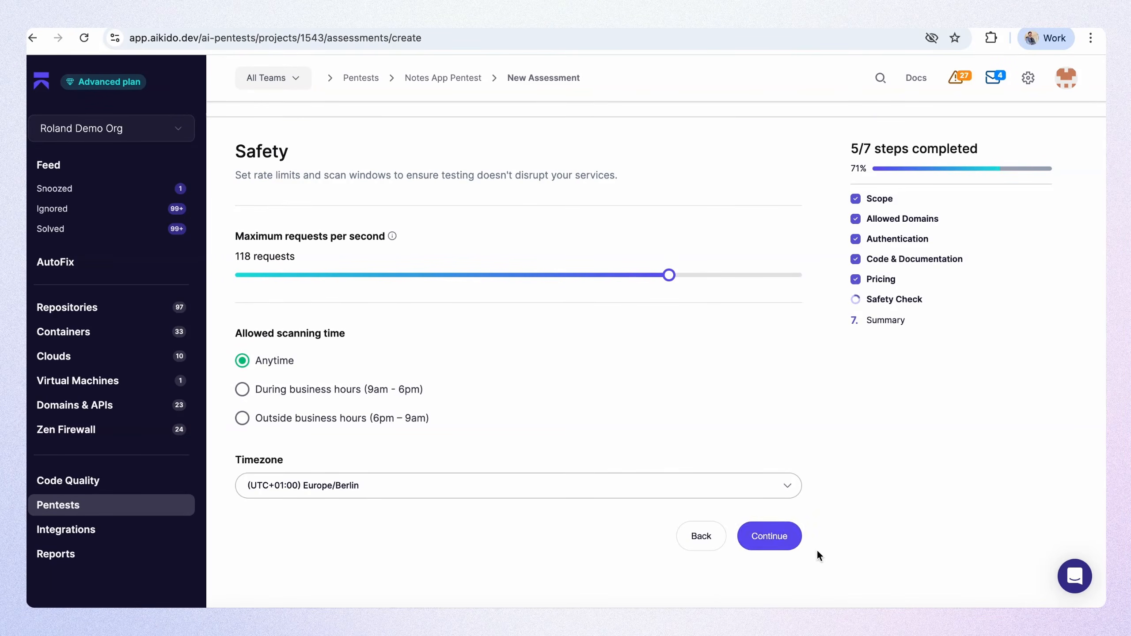
{"action": "left_click", "coordinate": [785, 535]}
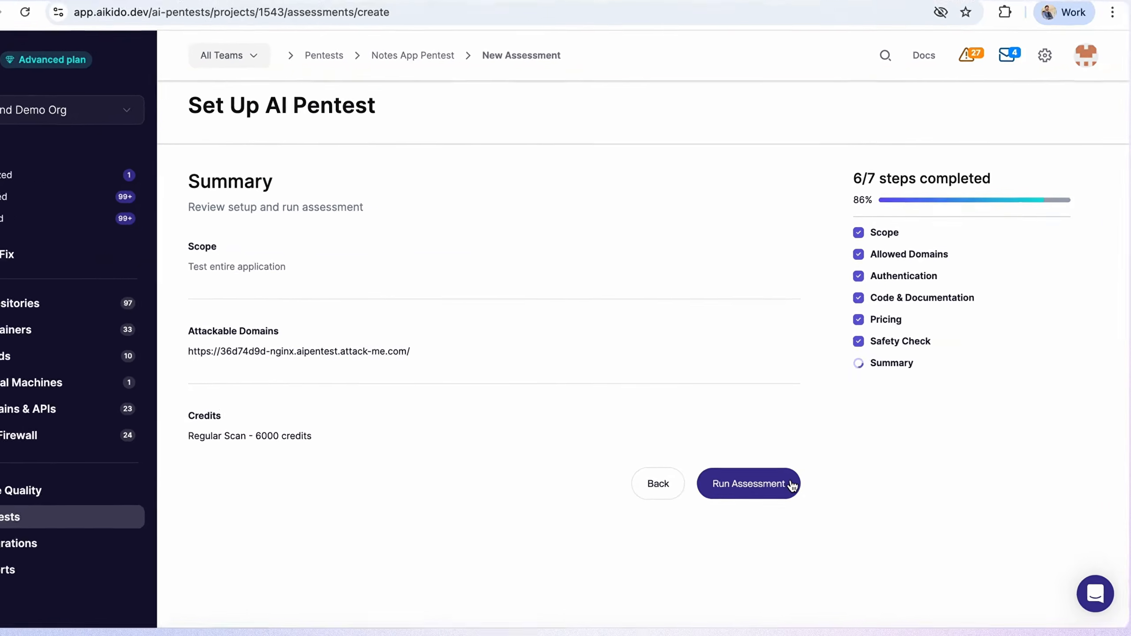
Run the assessment, confirming that it is authorized, may run destructive tests and does not target a production environment.
{"action": "left_click", "coordinate": [792, 486]}
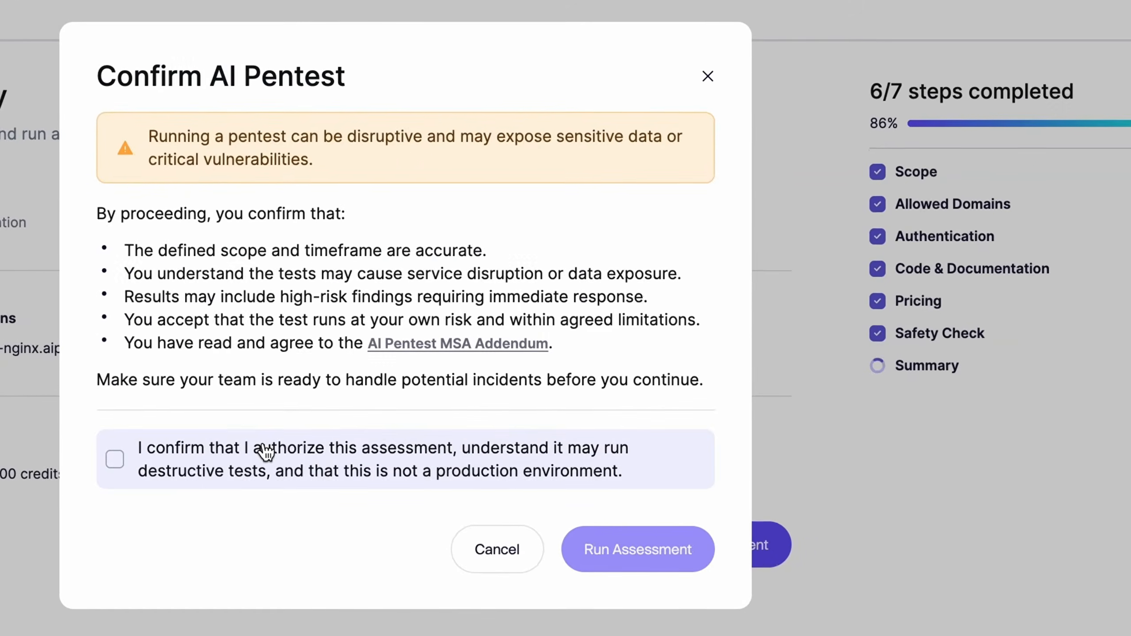
{"action": "left_click", "coordinate": [266, 453]}
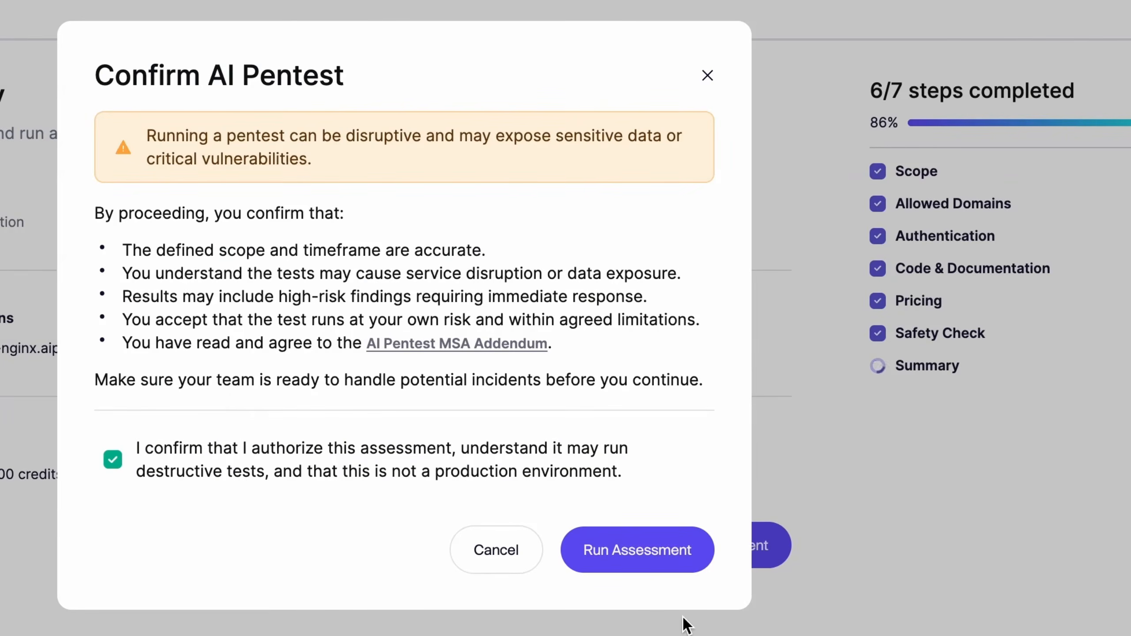
{"action": "left_click", "coordinate": [660, 566]}
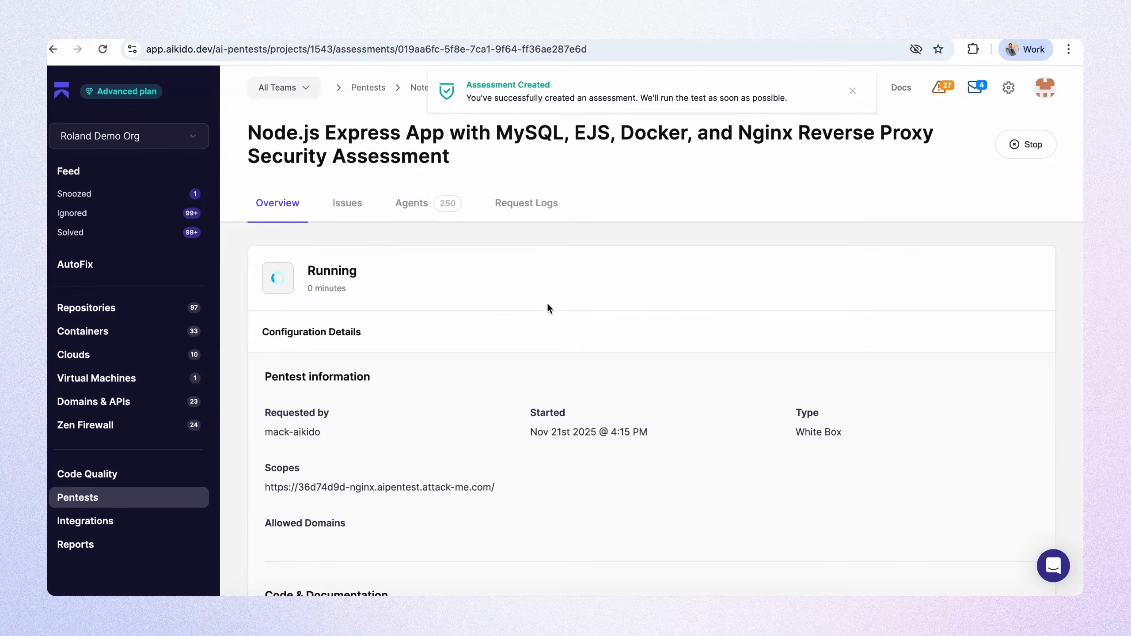
Look through the attacker agents of the running Admin Portal pentest and open the live terminal output of Attacker #9.
{"action": "left_click", "coordinate": [409, 203]}
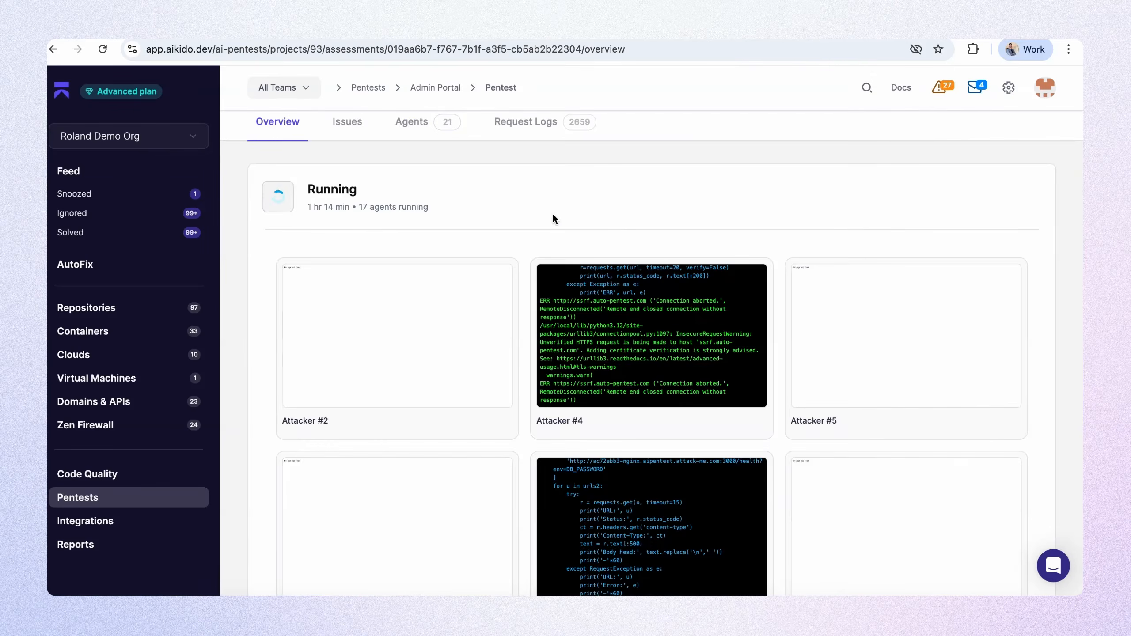
{"action": "scroll", "coordinate": [384, 333], "scroll_direction": "down", "scroll_amount": 10}
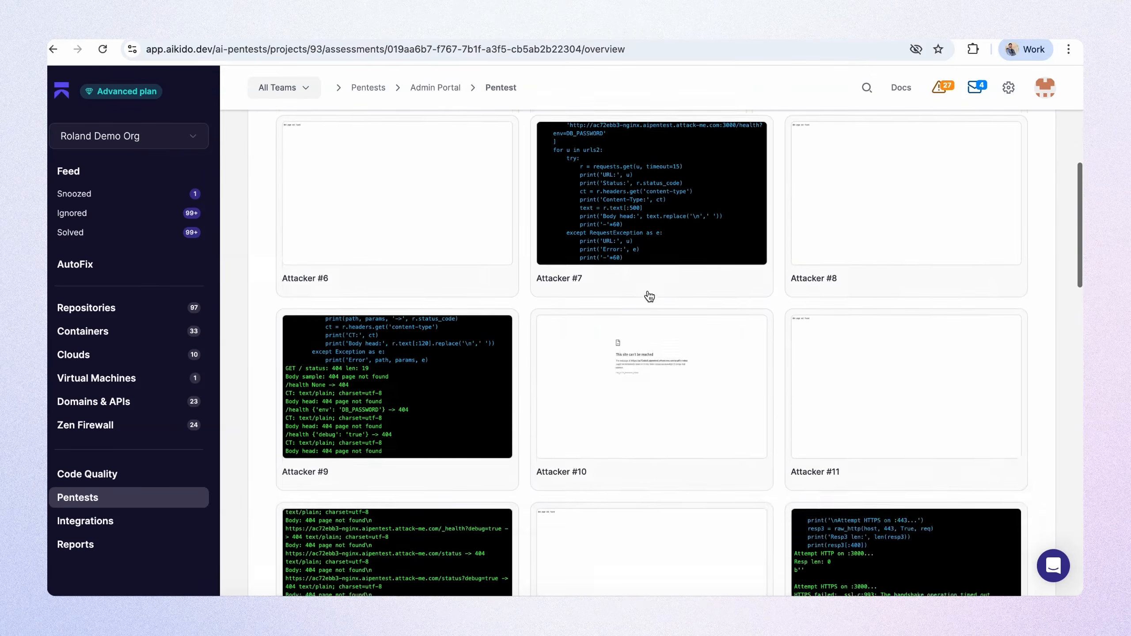
{"action": "left_click", "coordinate": [462, 284]}
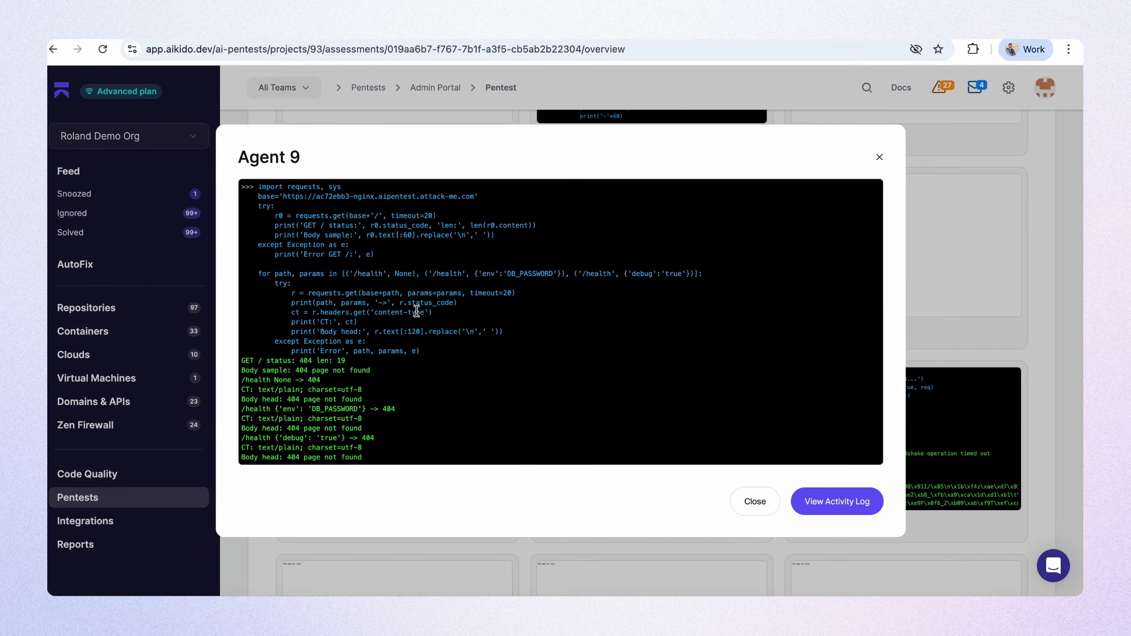
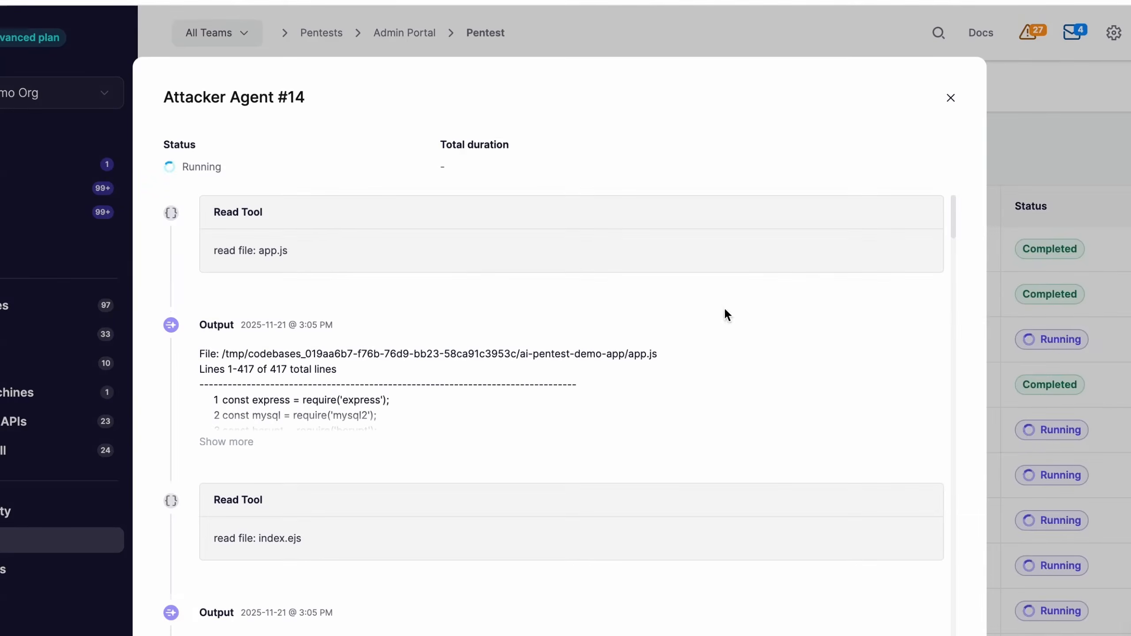
Examine the tool calls, outputs and reasoning in the activity log of Attacker Agent #14.
{"action": "scroll", "coordinate": [326, 379], "scroll_direction": "down", "scroll_amount": 10}
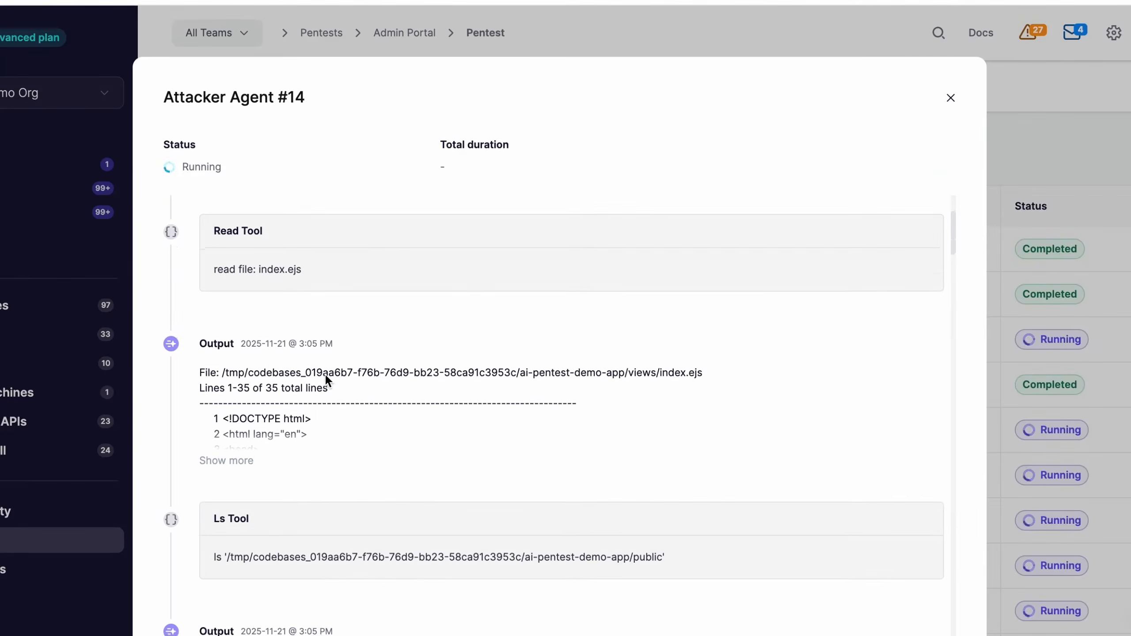
{"action": "scroll", "coordinate": [328, 381], "scroll_direction": "down", "scroll_amount": 10}
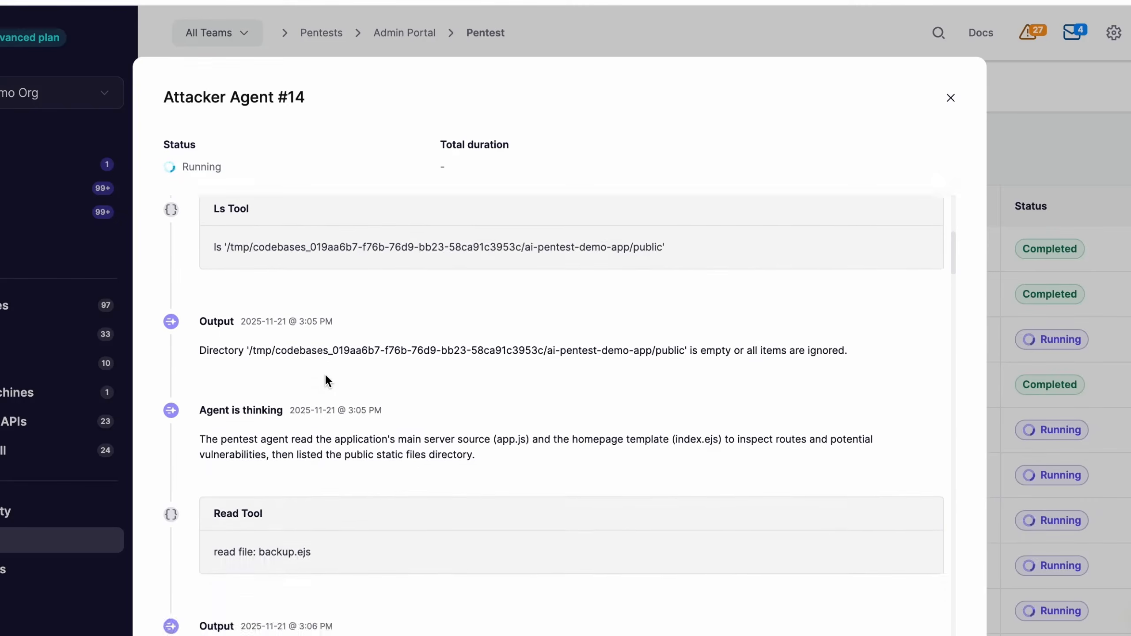
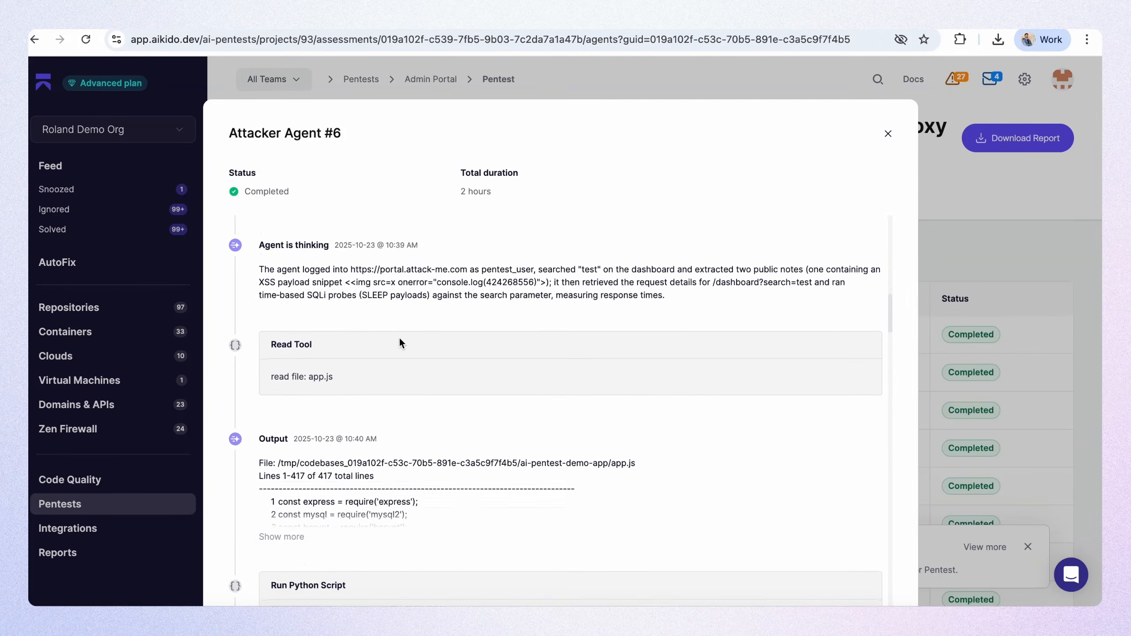
Examine Attacker Agent #6's reasoning entry on the dashboard search and SQL injection probes, along with the probe output before it.
{"action": "scroll", "coordinate": [399, 337], "scroll_direction": "up", "scroll_amount": 1}
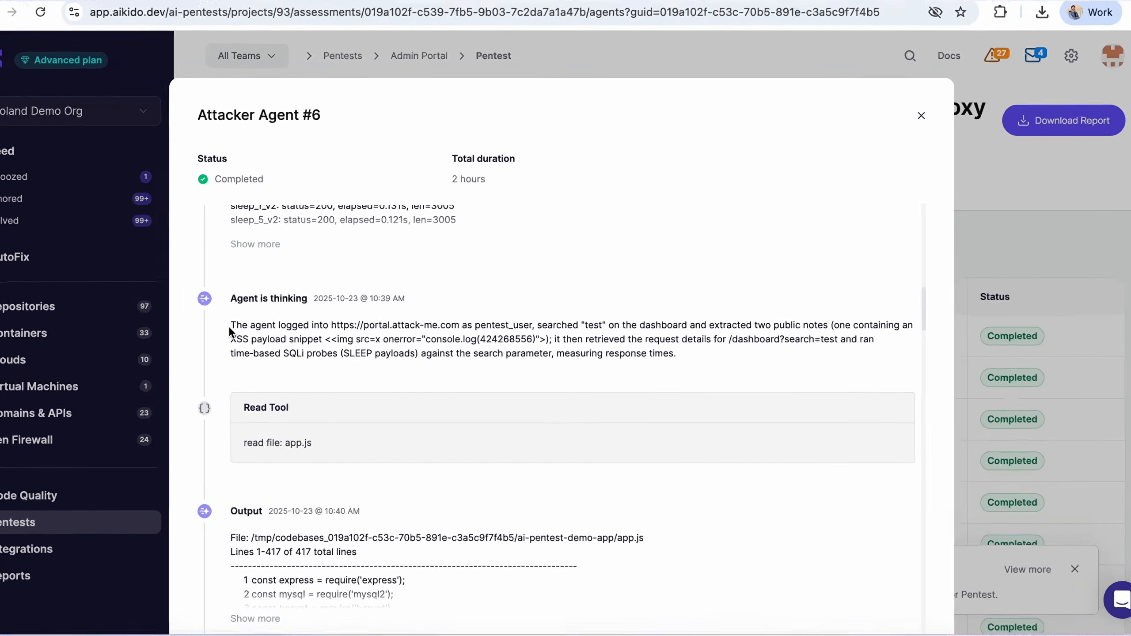
{"action": "left_click_drag", "start_coordinate": [259, 325], "coordinate": [470, 338]}
{"action": "left_click", "coordinate": [514, 341]}
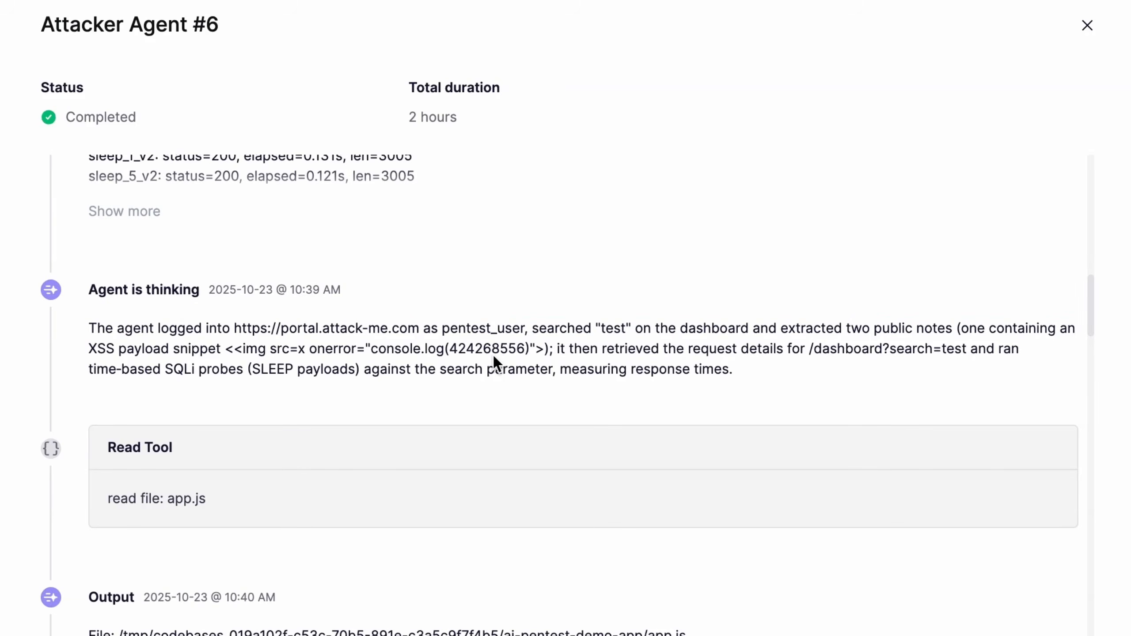
{"action": "scroll", "coordinate": [577, 279], "scroll_direction": "up", "scroll_amount": 5}
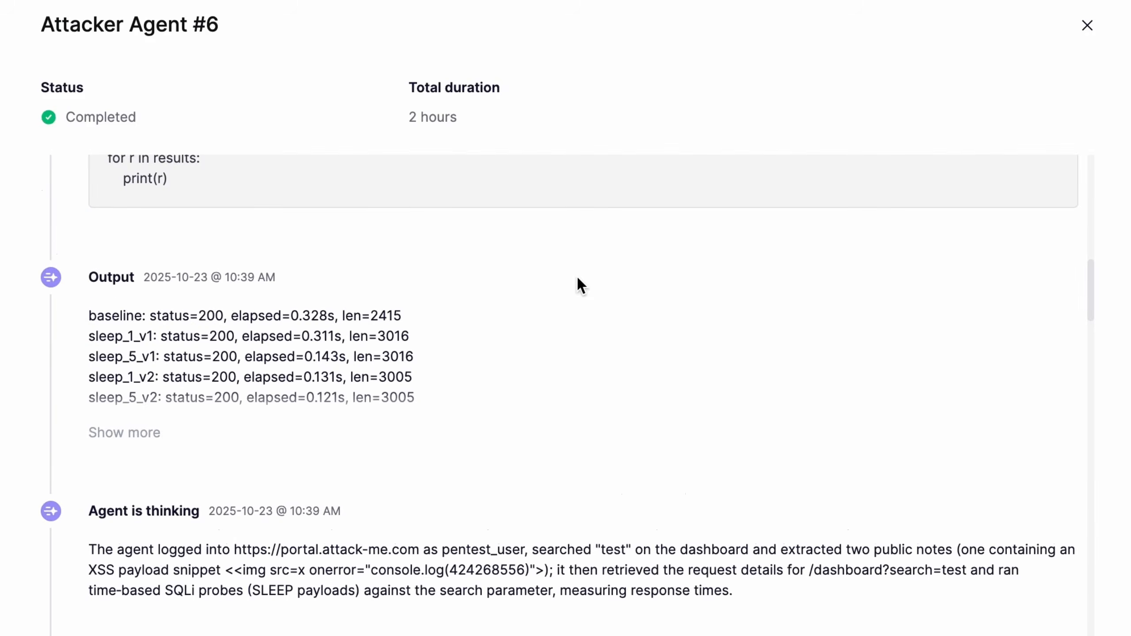
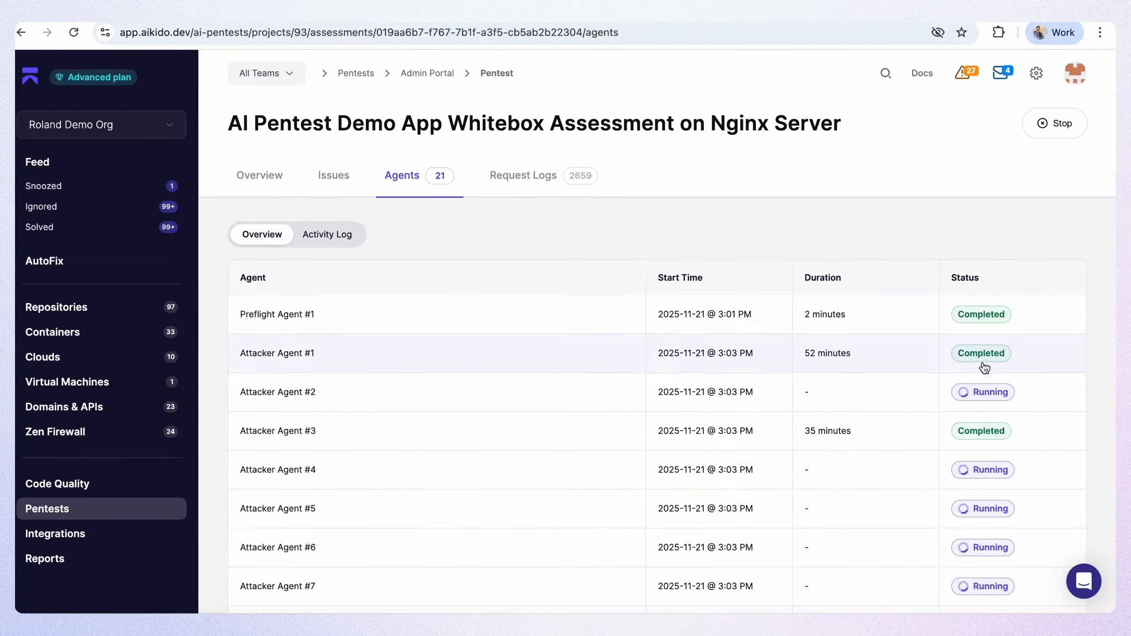
Look through the assessment's agent list, checking the start time, duration and status of the attacker agents.
{"action": "scroll", "coordinate": [980, 363], "scroll_direction": "down", "scroll_amount": 4}
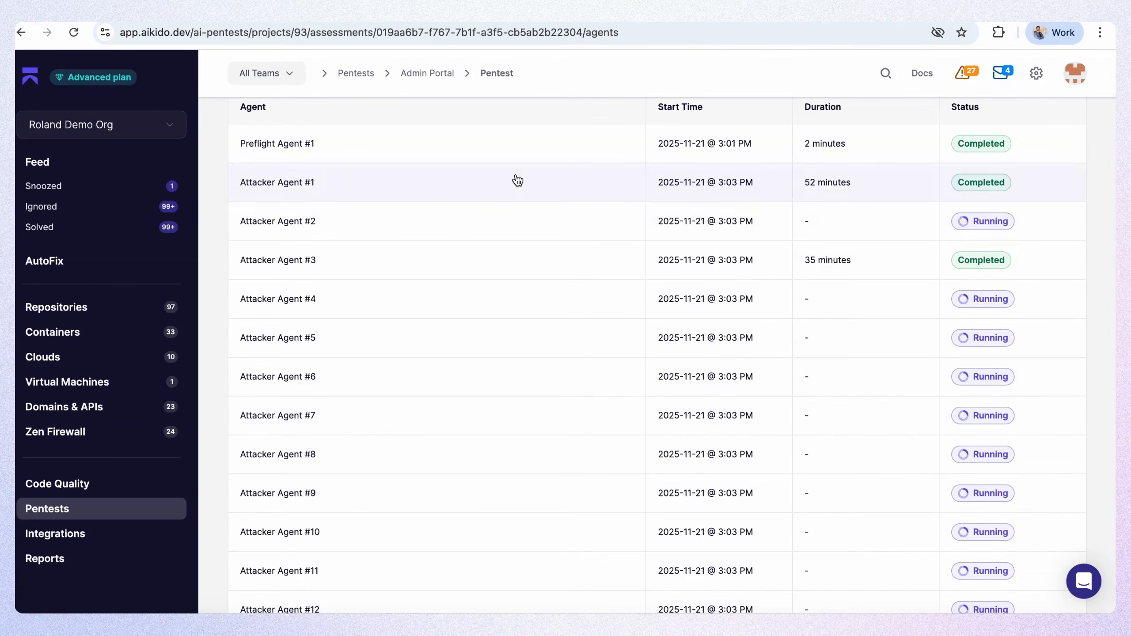
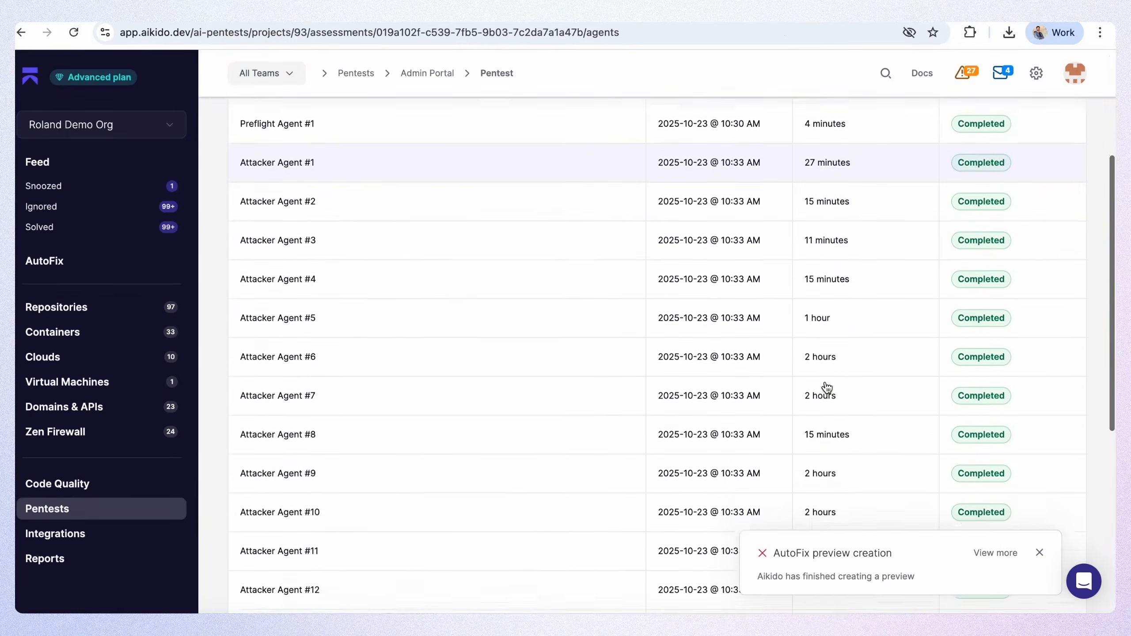
Check the rest of the attacker agents in the list and open the agents' activity log to read the agent summaries.
{"action": "scroll", "coordinate": [827, 388], "scroll_direction": "down", "scroll_amount": 9}
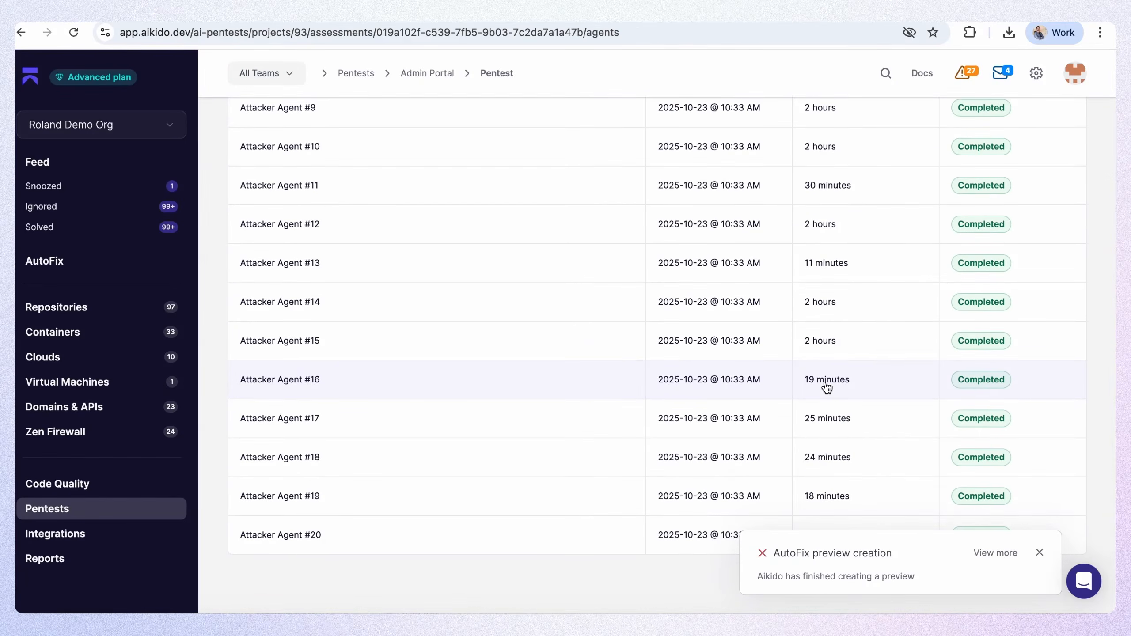
{"action": "scroll", "coordinate": [796, 309], "scroll_direction": "up", "scroll_amount": 7}
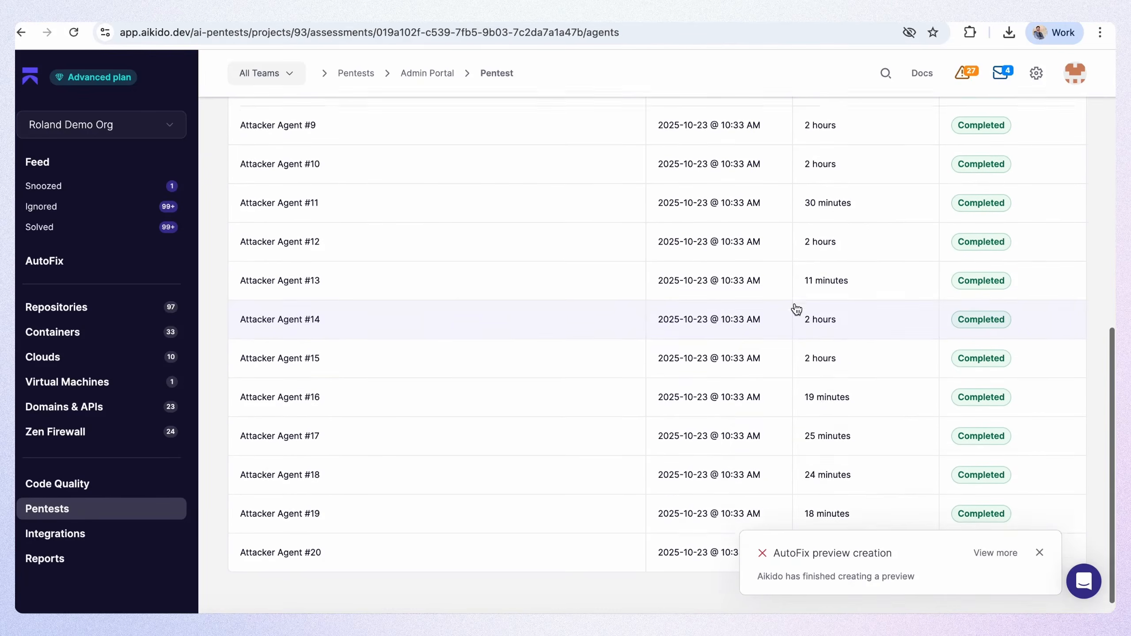
{"action": "scroll", "coordinate": [796, 309], "scroll_direction": "up", "scroll_amount": 6}
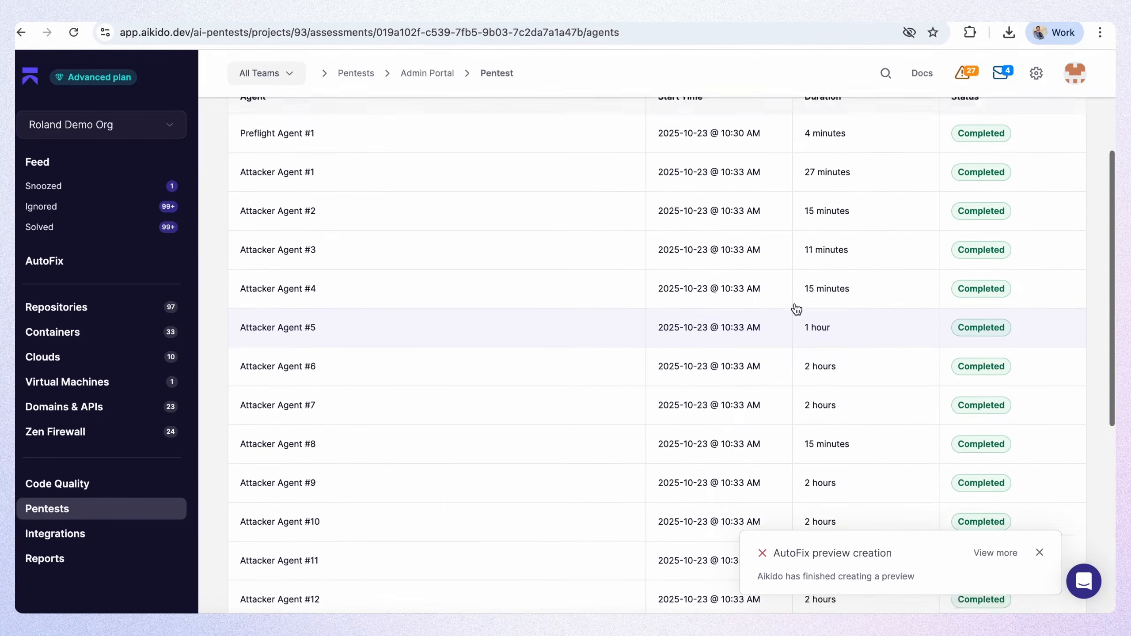
{"action": "scroll", "coordinate": [640, 277], "scroll_direction": "up", "scroll_amount": 2}
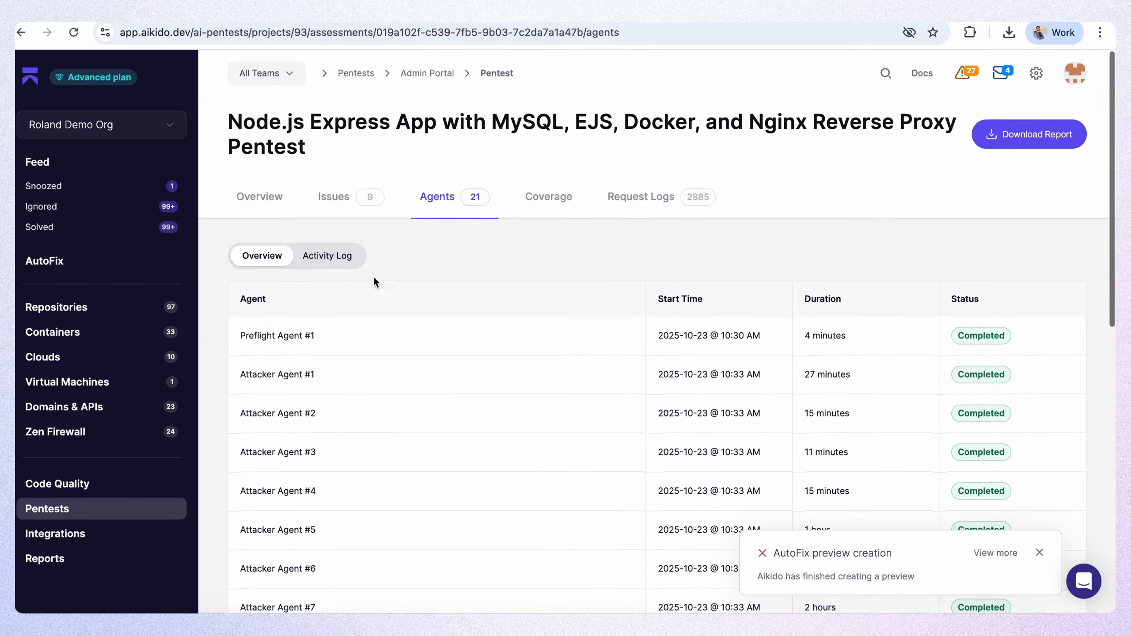
{"action": "left_click", "coordinate": [339, 256]}
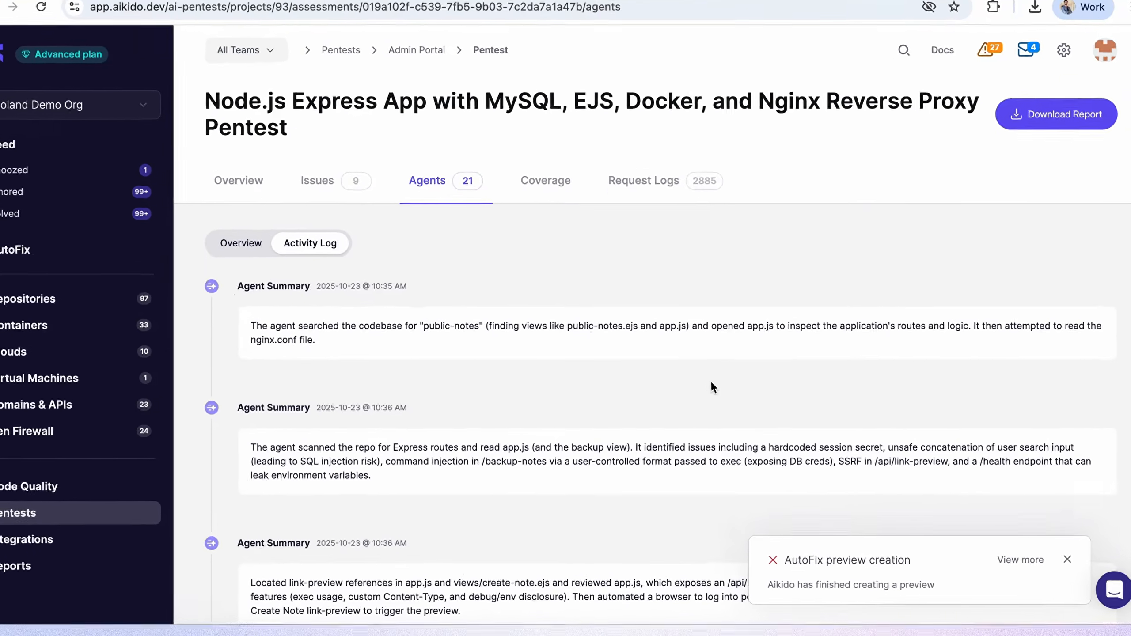
{"action": "scroll", "coordinate": [762, 355], "scroll_direction": "down", "scroll_amount": 3}
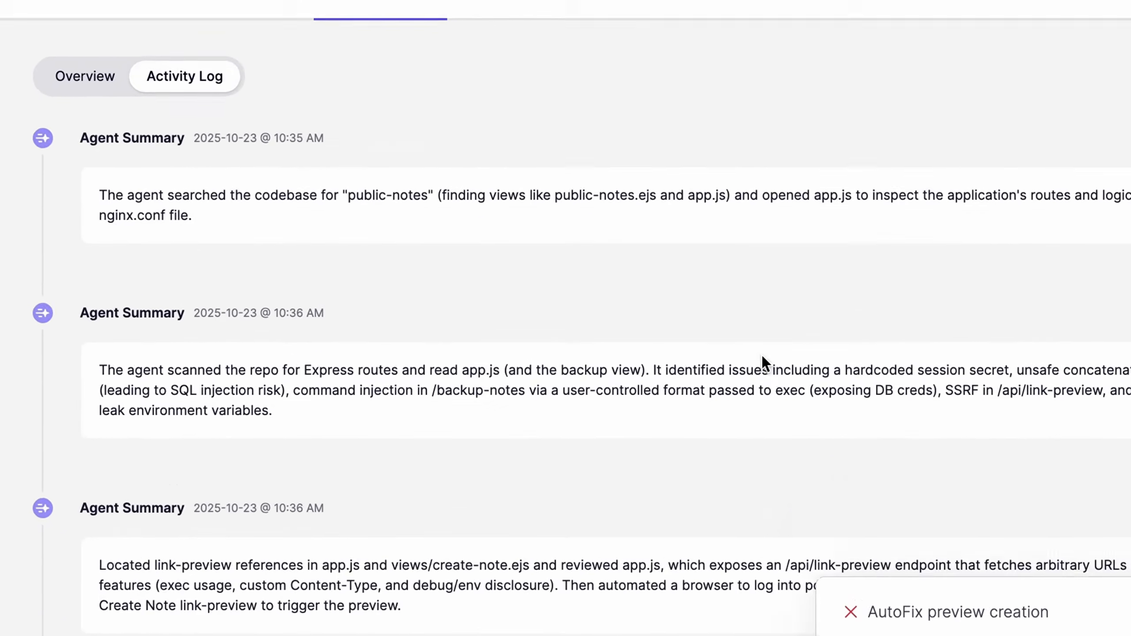
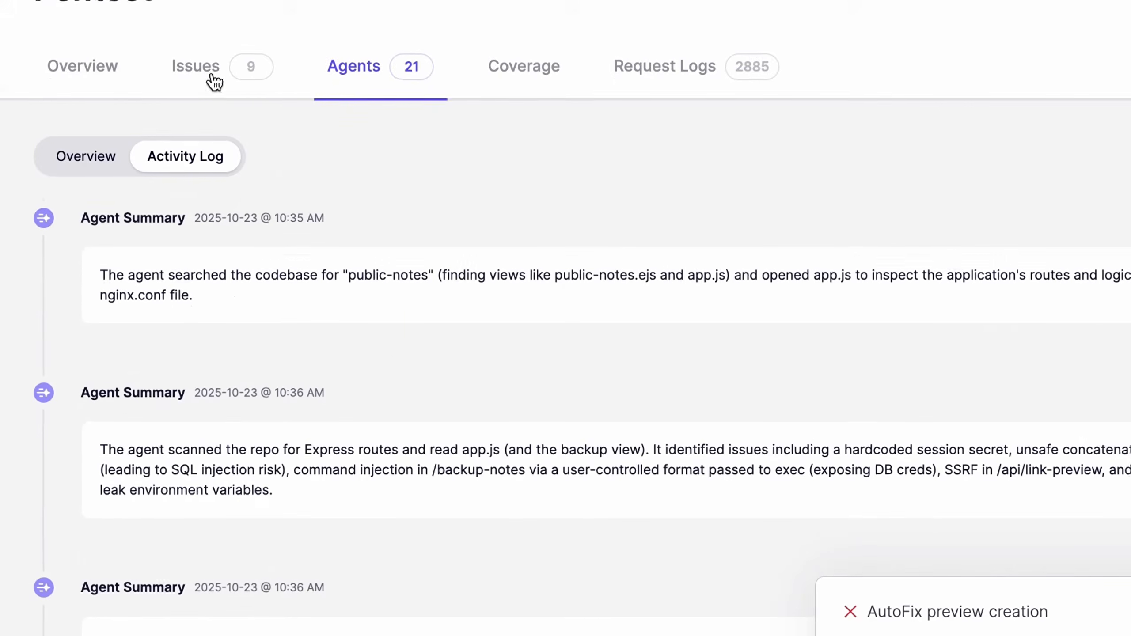
Open the attack analysis of the critical SQL Injection issue found by the pentest and read on to its reproduction steps.
{"action": "left_click", "coordinate": [215, 78]}
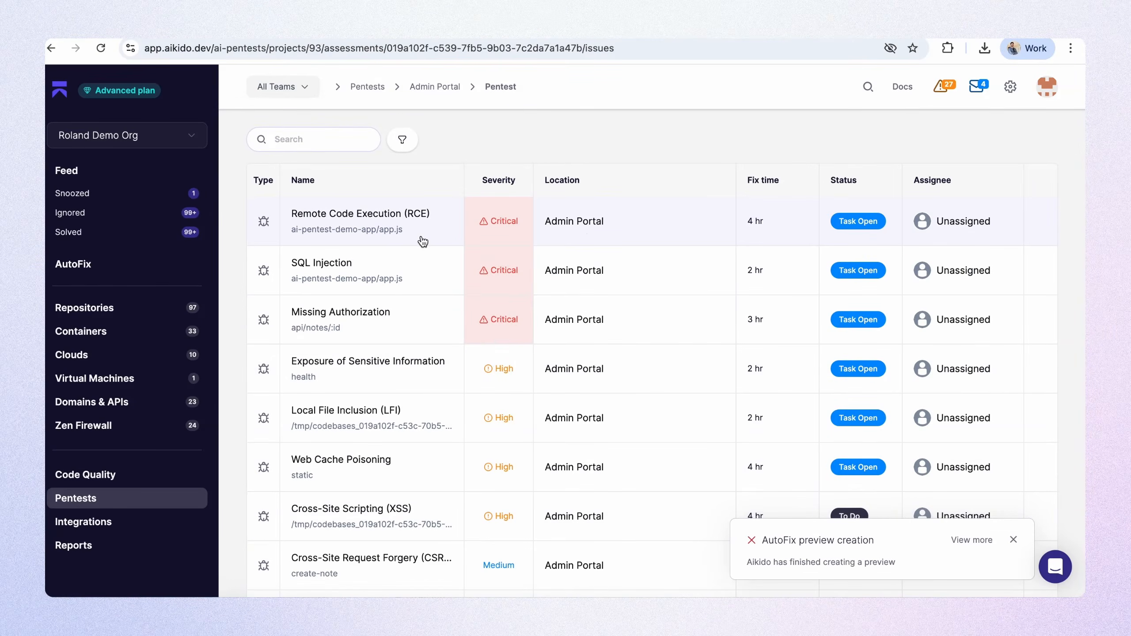
{"action": "left_click", "coordinate": [399, 272]}
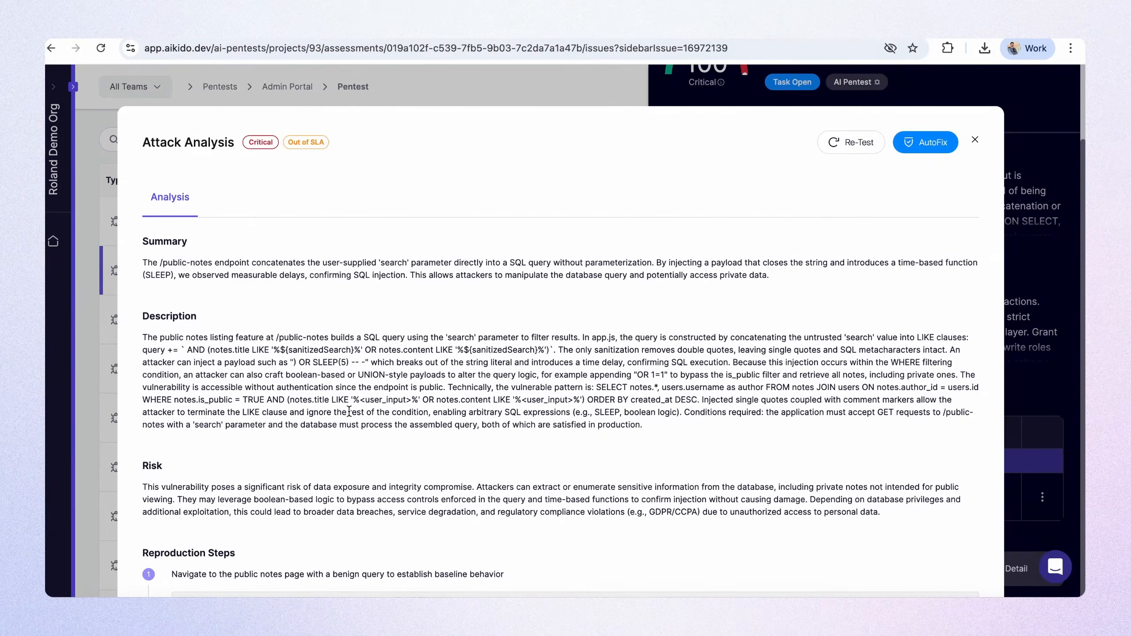
{"action": "scroll", "coordinate": [350, 385], "scroll_direction": "down", "scroll_amount": 8}
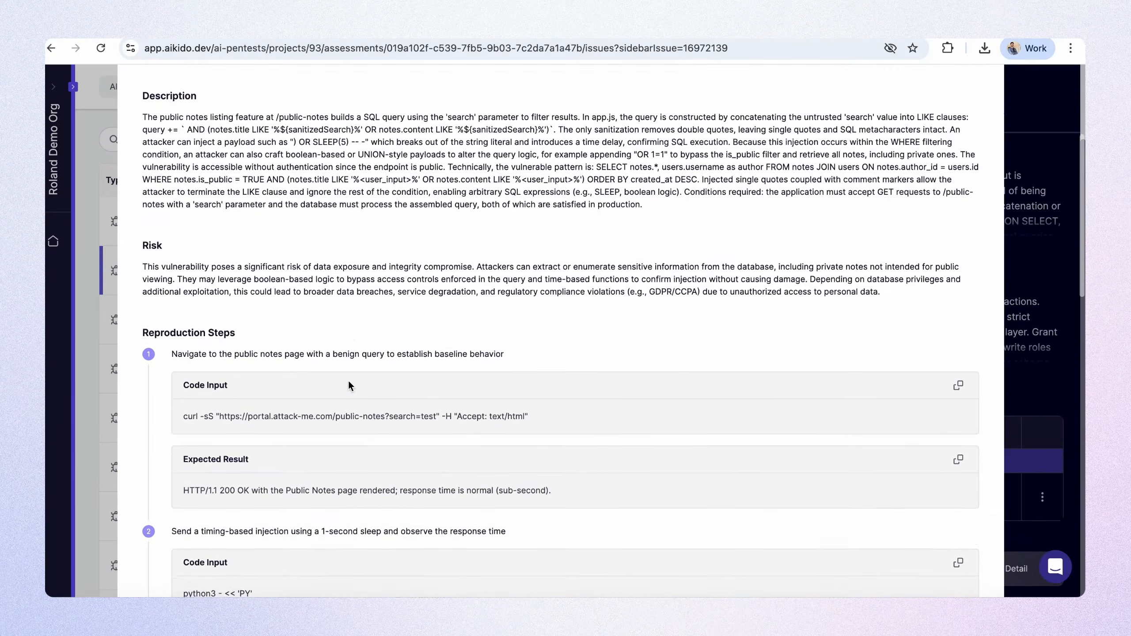
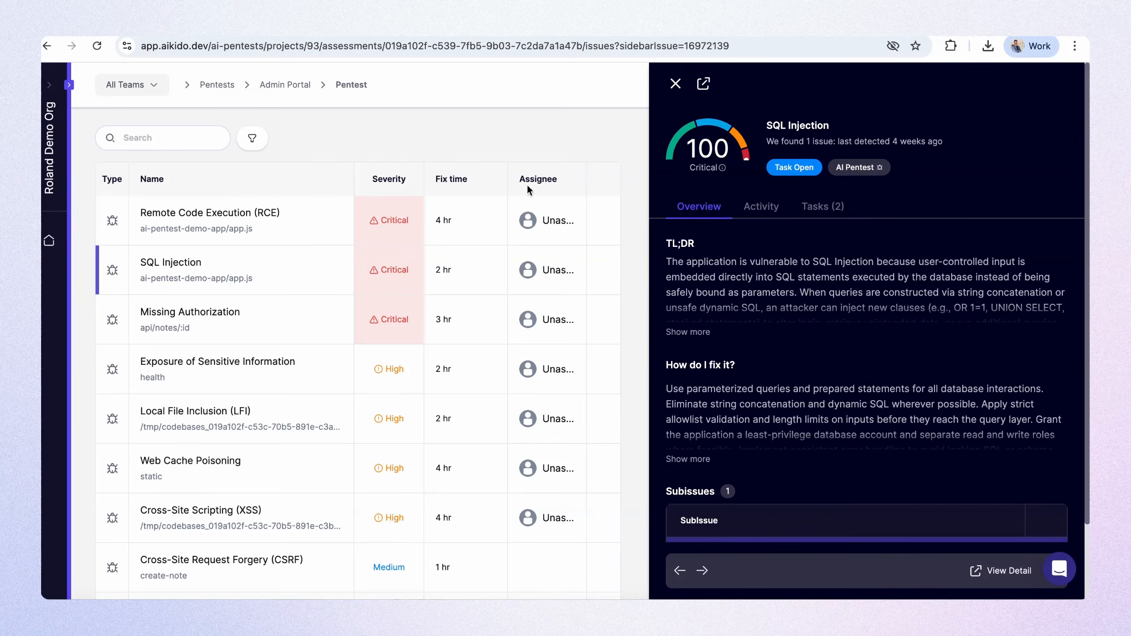
Open the attack analysis from the SQL Injection issue's ai-pentest-demo-app/app.js subissue under Admin Portal.
{"action": "scroll", "coordinate": [756, 404], "scroll_direction": "down", "scroll_amount": 2}
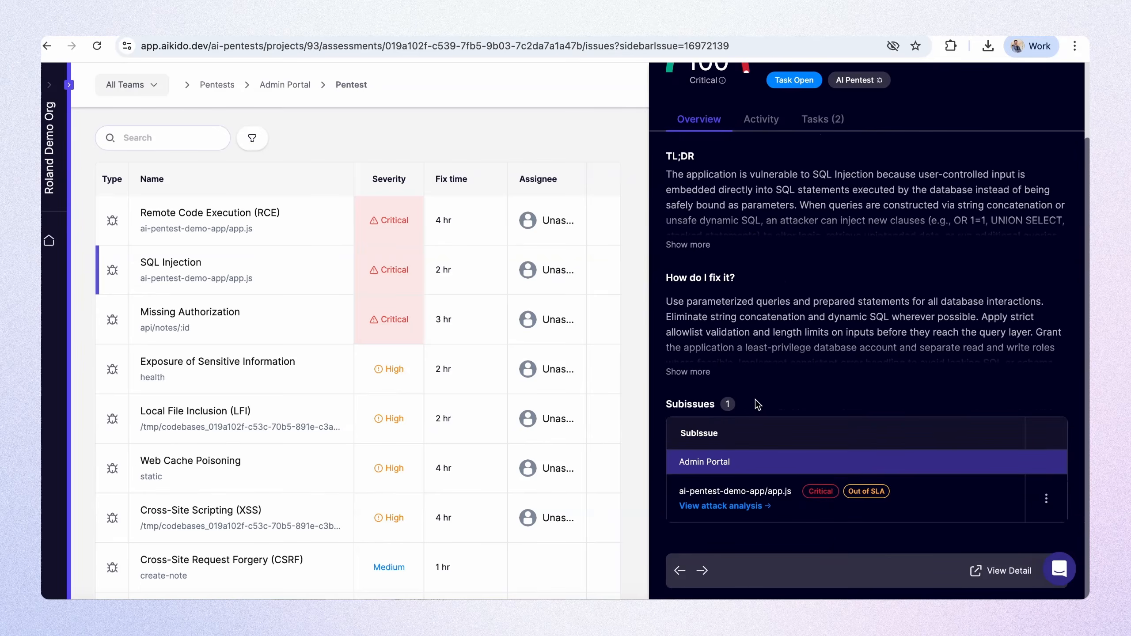
{"action": "left_click", "coordinate": [721, 507]}
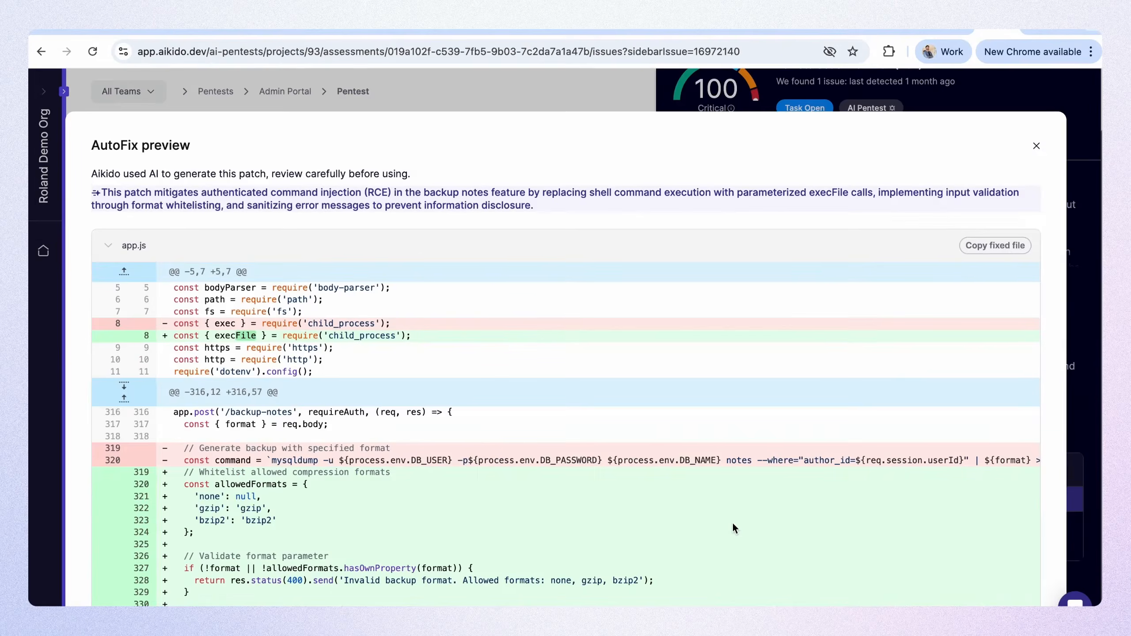
Review the AutoFix preview for the Remote Code Execution issue, reading through the whole app.js code diff and back to its summary.
{"action": "scroll", "coordinate": [733, 525], "scroll_direction": "down", "scroll_amount": 5}
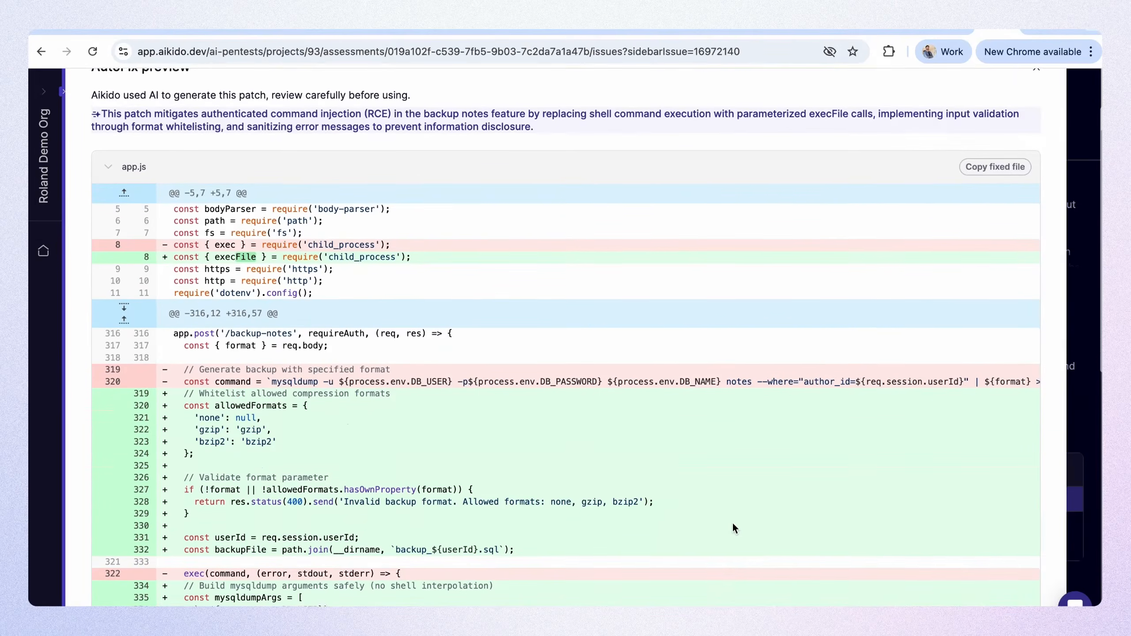
{"action": "scroll", "coordinate": [734, 525], "scroll_direction": "down", "scroll_amount": 6}
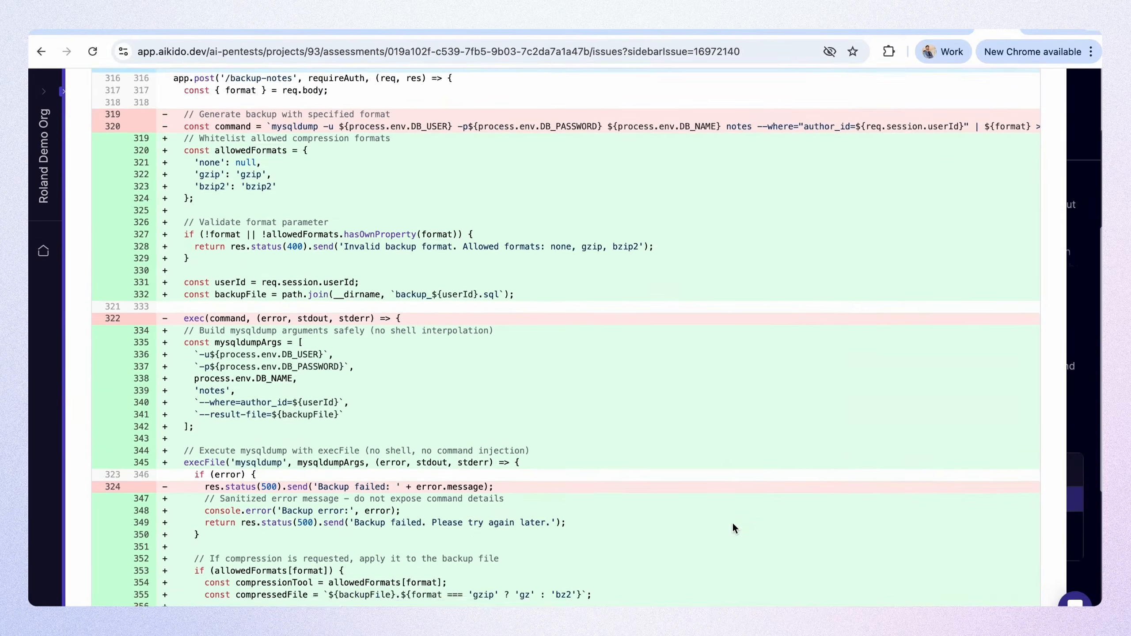
{"action": "scroll", "coordinate": [734, 529], "scroll_direction": "down", "scroll_amount": 7}
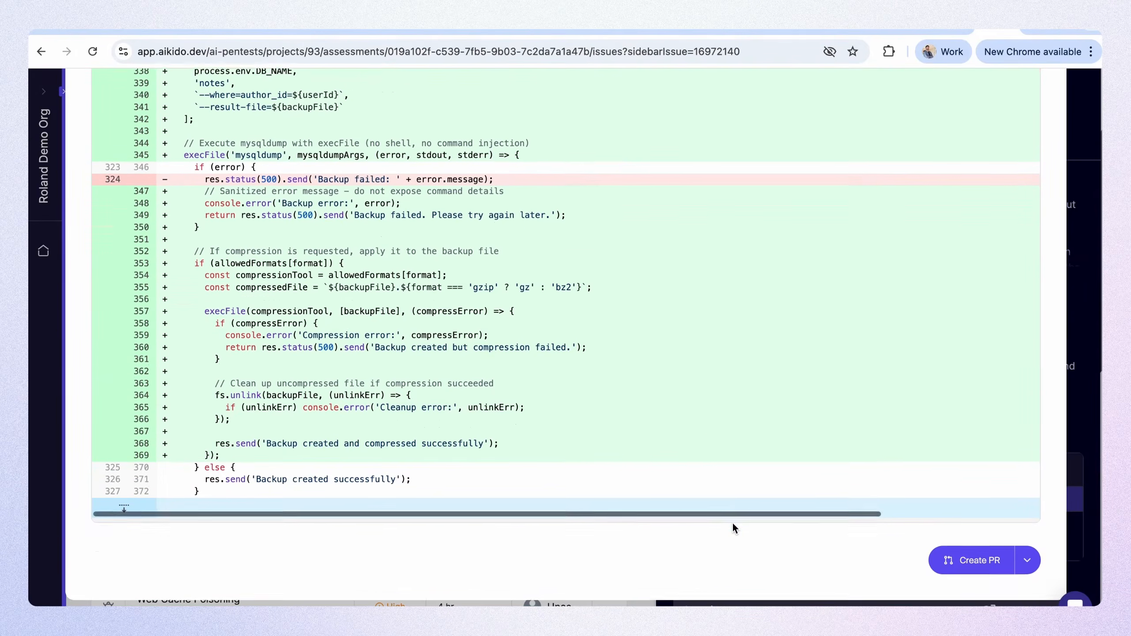
{"action": "scroll", "coordinate": [725, 373], "scroll_direction": "up", "scroll_amount": 5}
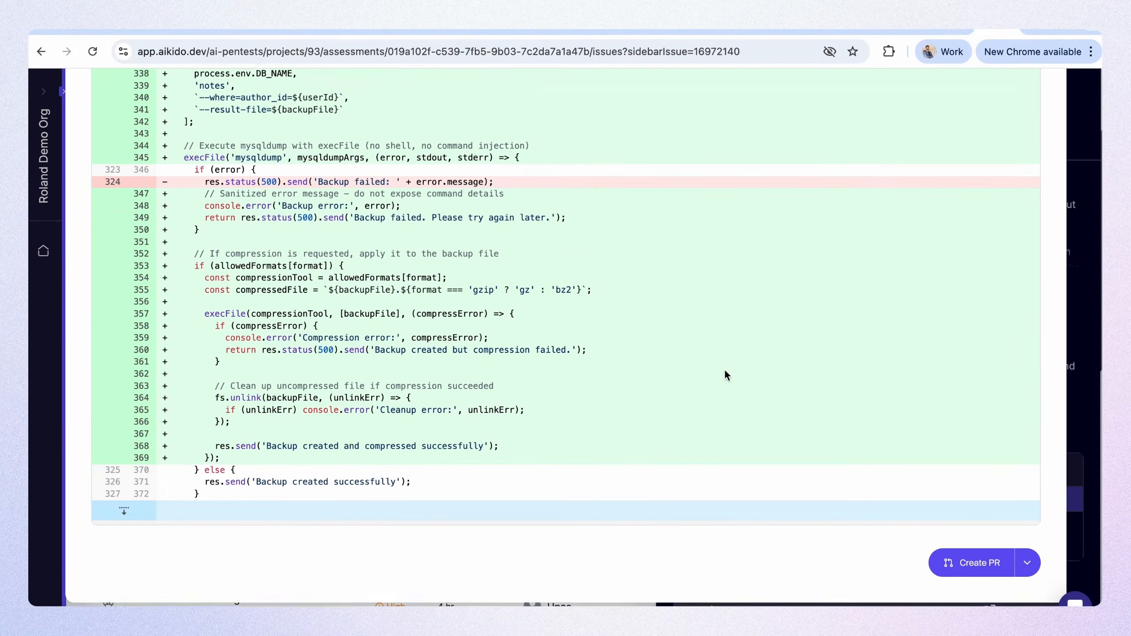
{"action": "scroll", "coordinate": [725, 372], "scroll_direction": "up", "scroll_amount": 9}
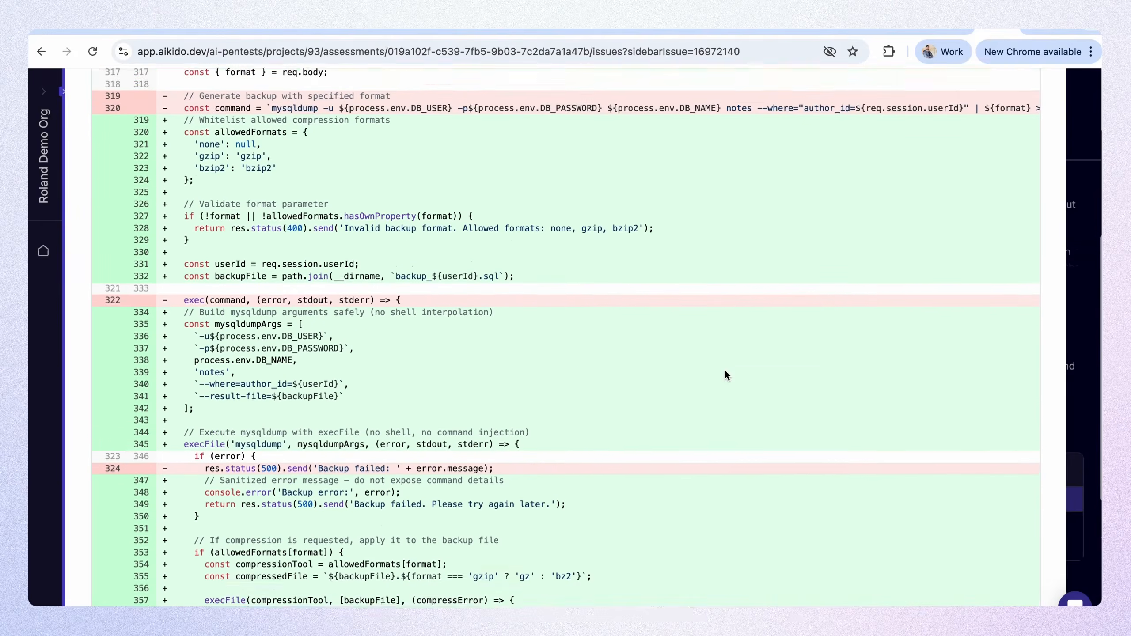
{"action": "scroll", "coordinate": [725, 374], "scroll_direction": "up", "scroll_amount": 2}
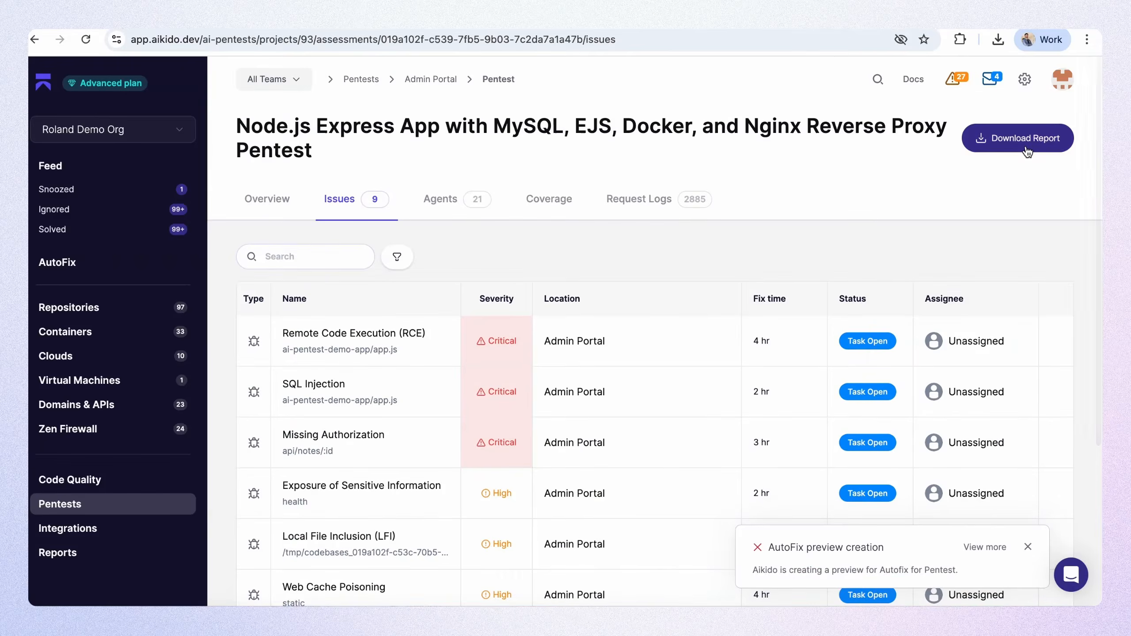
Download the pentest report, open the PDF and read past the table of contents to the executive summary.
{"action": "left_click", "coordinate": [1027, 149]}
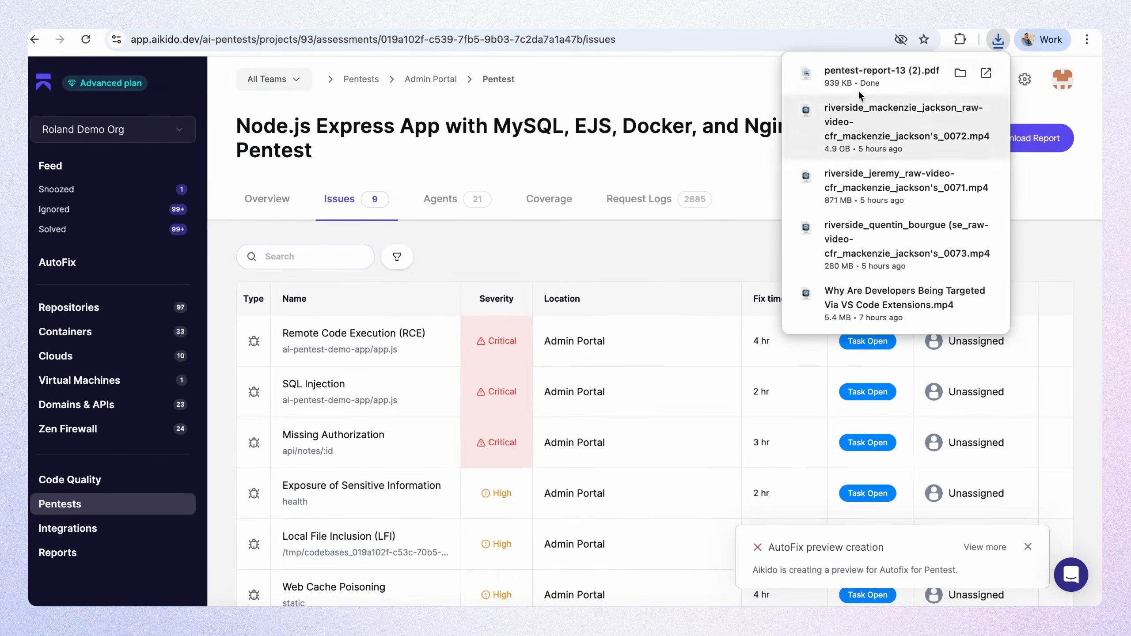
{"action": "left_click", "coordinate": [858, 89]}
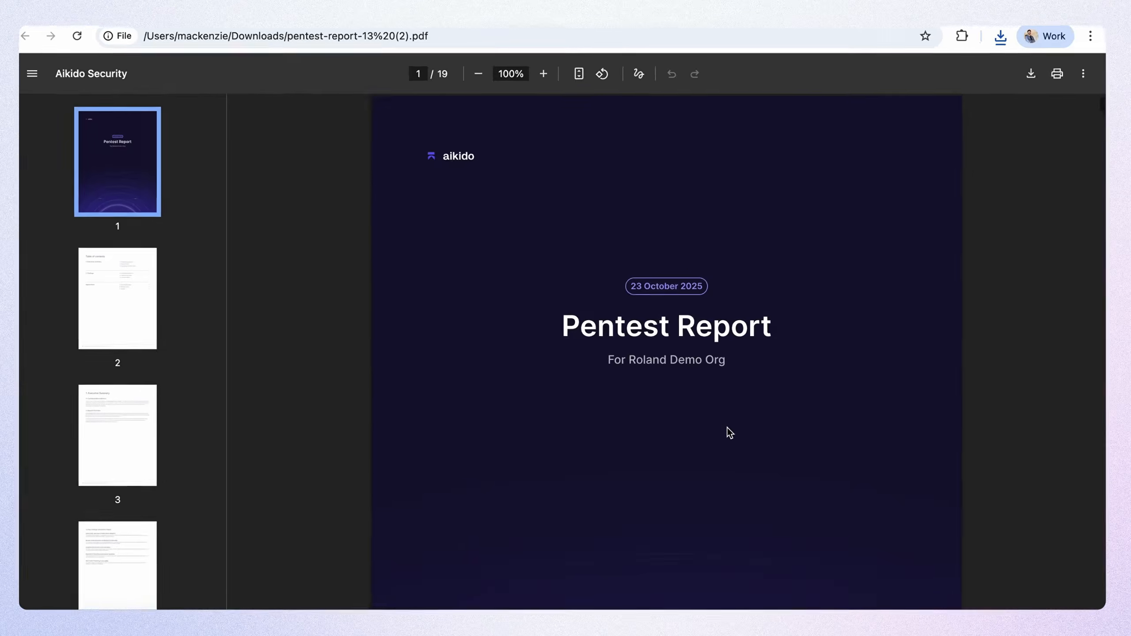
{"action": "scroll", "coordinate": [726, 428], "scroll_direction": "down", "scroll_amount": 5}
{"action": "scroll", "coordinate": [716, 457], "scroll_direction": "down", "scroll_amount": 5}
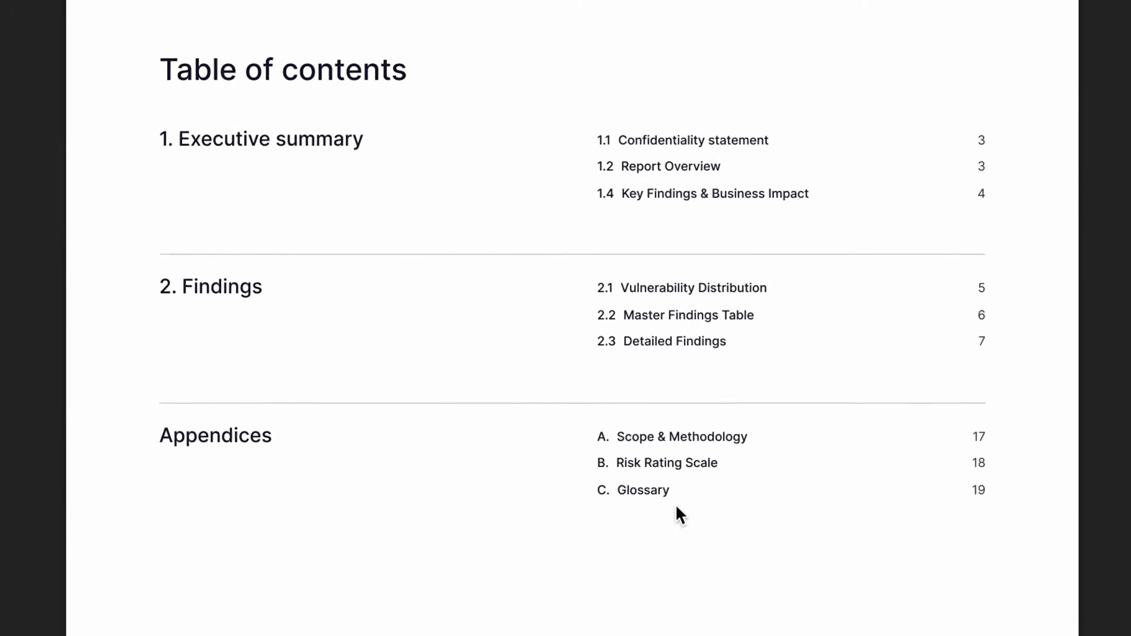
{"action": "scroll", "coordinate": [672, 513], "scroll_direction": "down", "scroll_amount": 5}
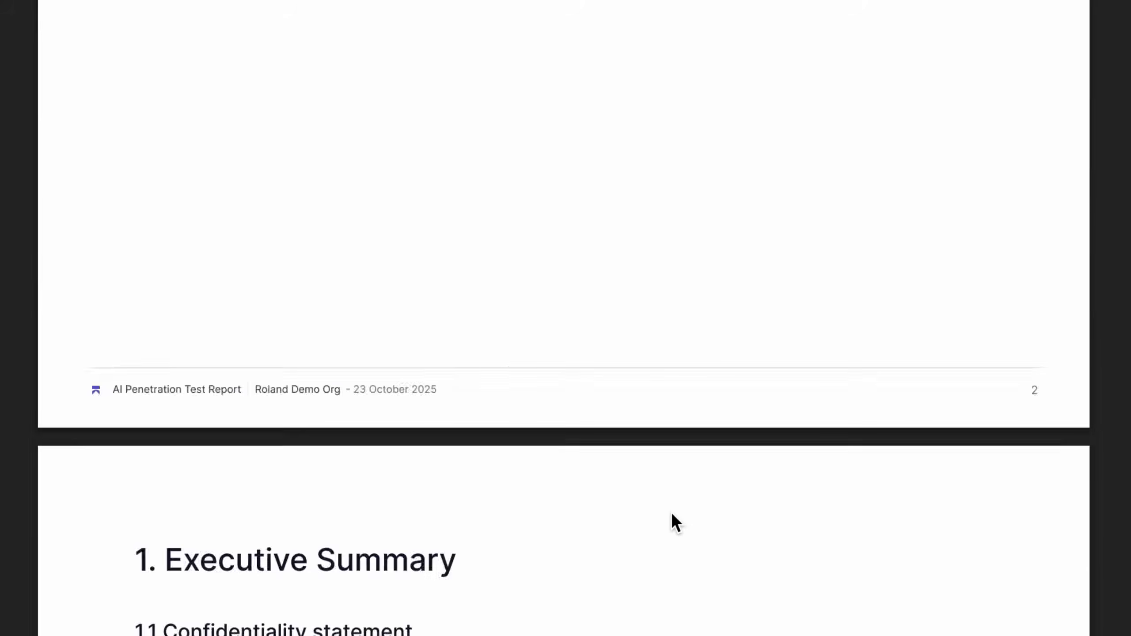